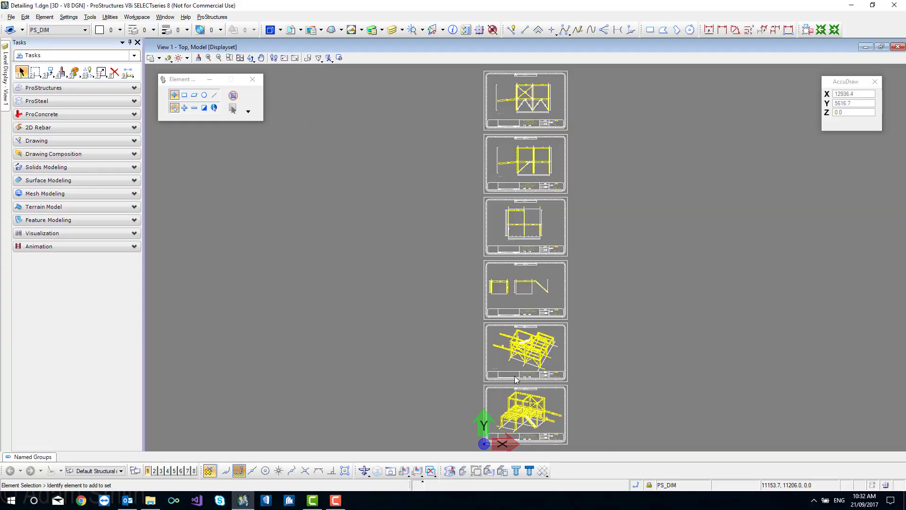
Pick a workframe grid line in the isometric view to check how its elements select, and clear the selection.
scroll(514, 409, up, 8)
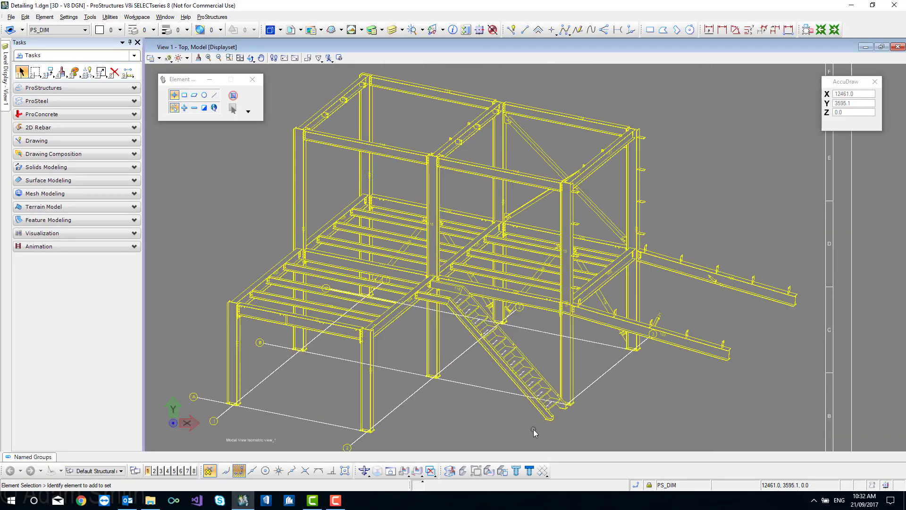
scroll(514, 409, up, 5)
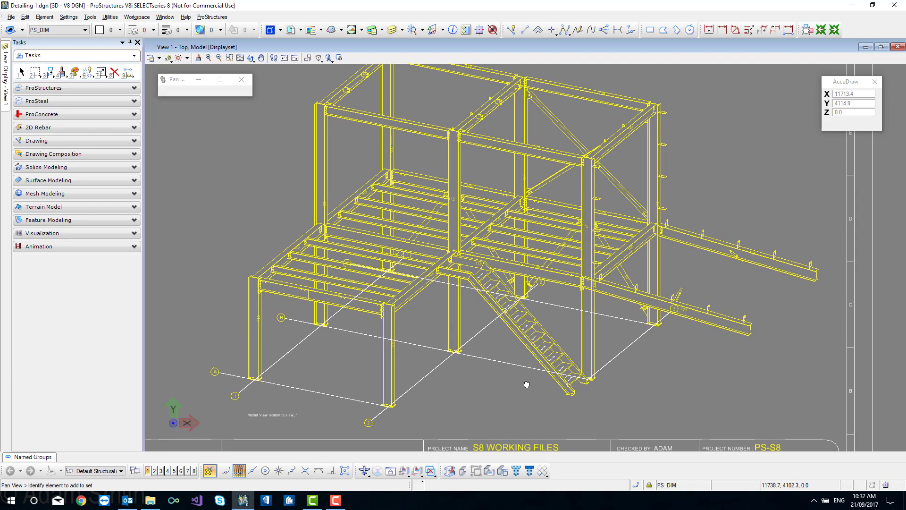
click(435, 370)
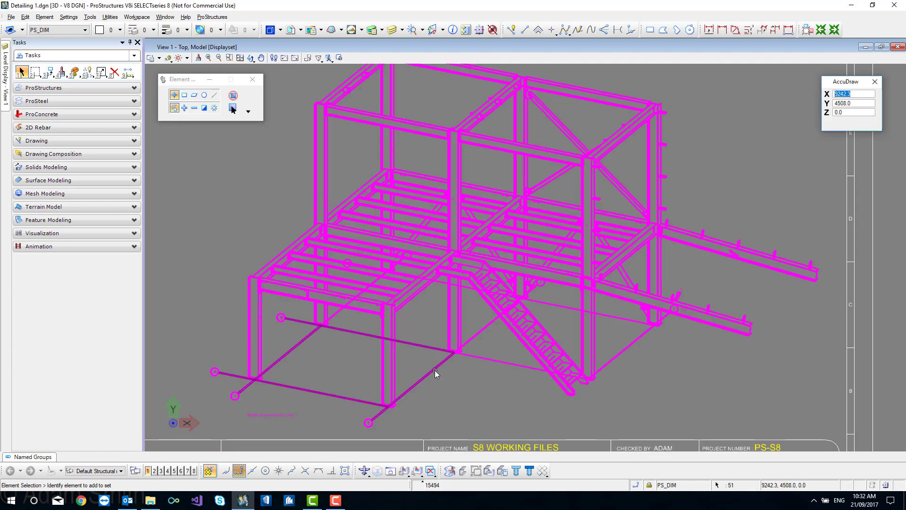
click(480, 406)
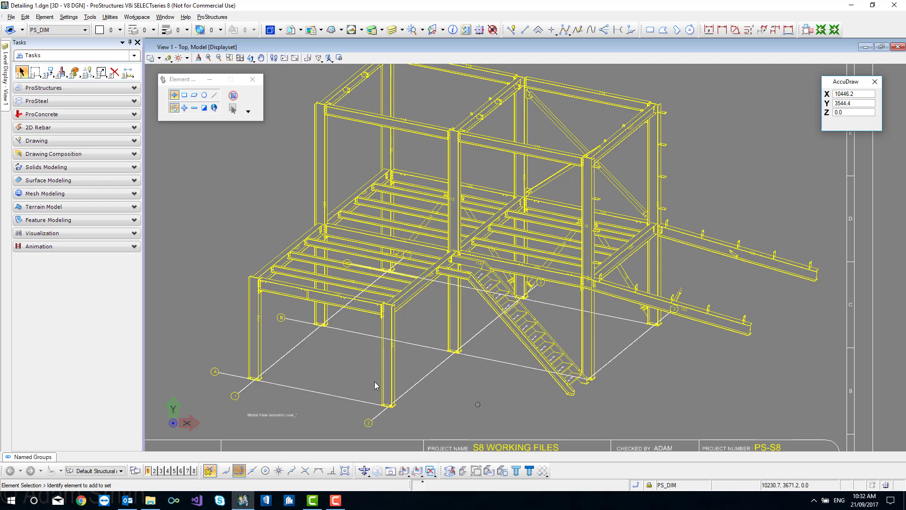
Turn off the selectable state of all seven named groups in the drawing.
click(47, 456)
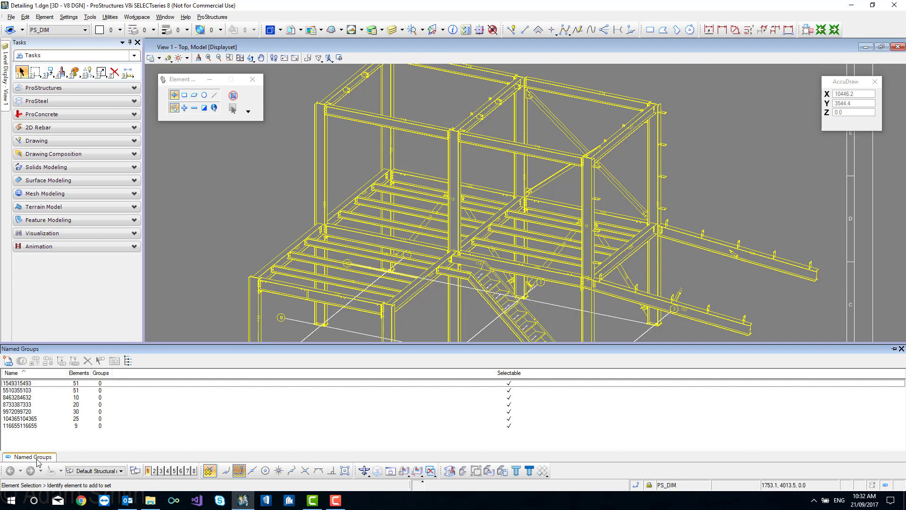
click(509, 383)
click(509, 391)
click(509, 398)
click(510, 405)
click(509, 411)
click(509, 419)
click(509, 426)
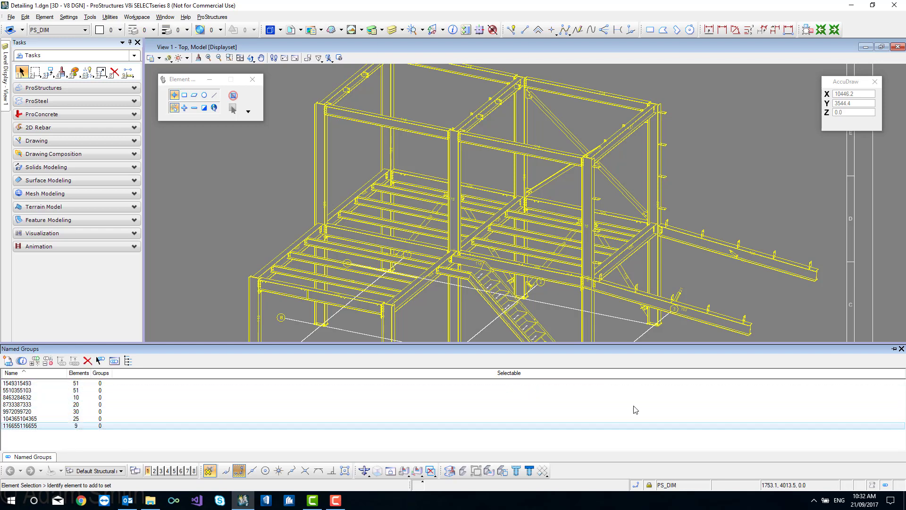
Test picking elements of the isometric view individually and clear the selection.
click(431, 370)
drag(494, 383, 482, 401)
key(Escape)
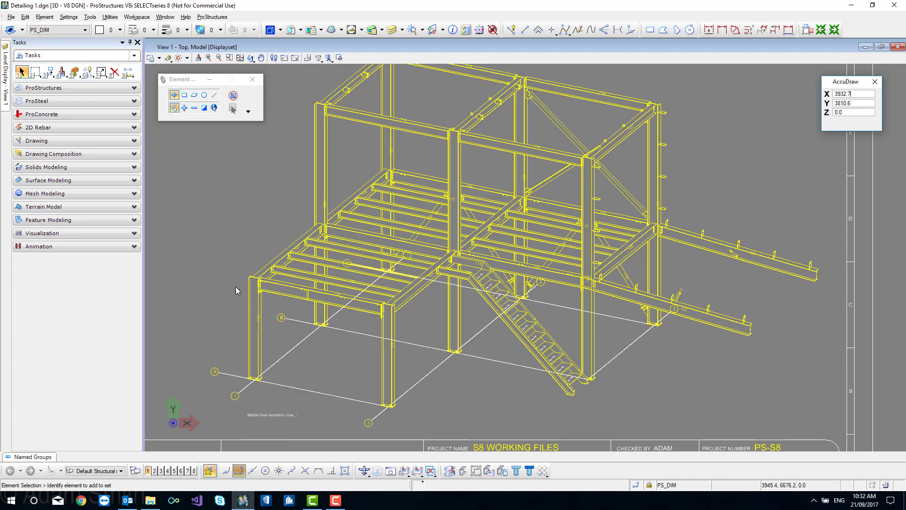
Check the A3 sheet scale in the ProSteel drawing templates and leave them without inserting a sheet.
click(134, 89)
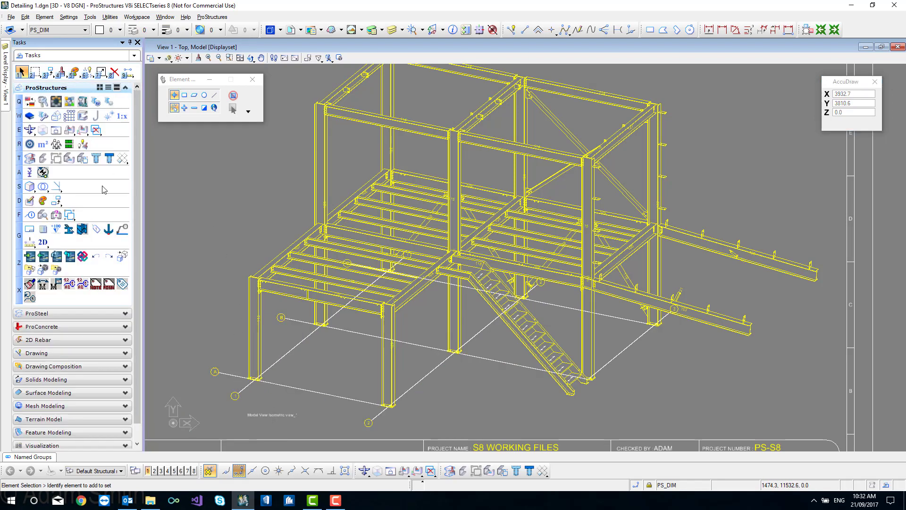
click(30, 230)
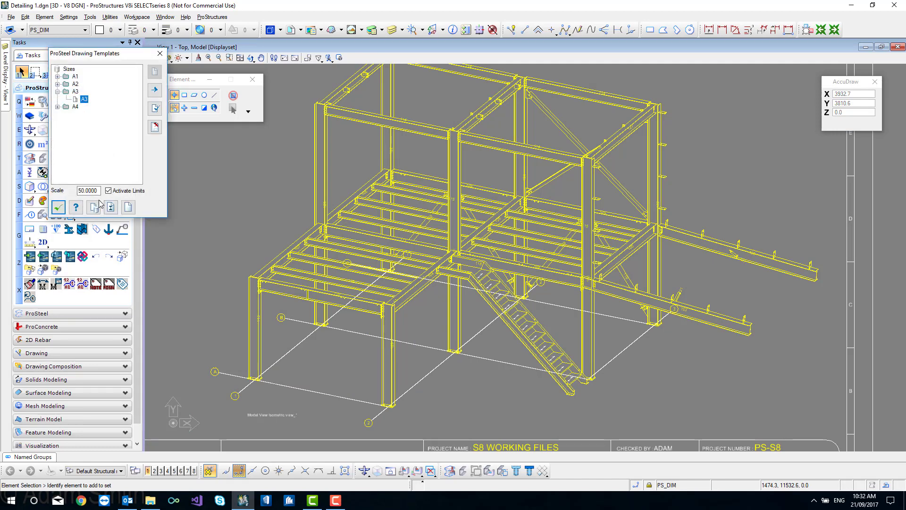
click(160, 53)
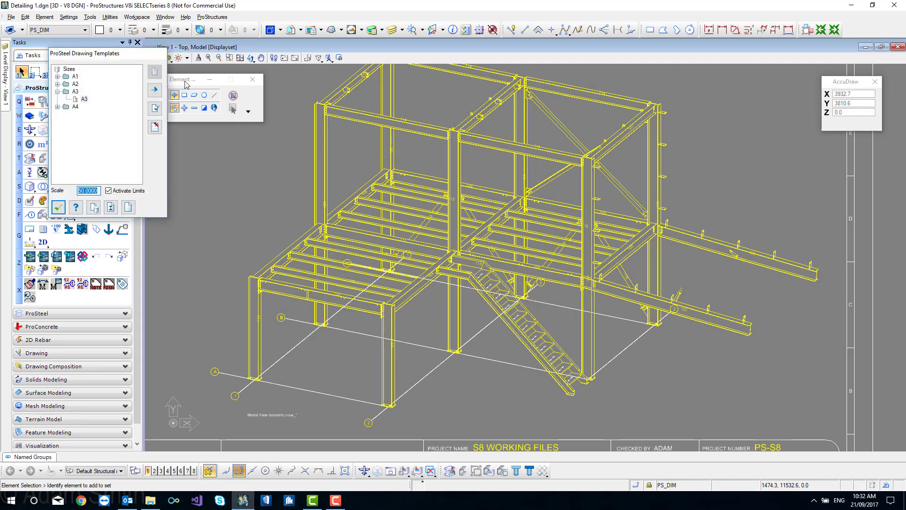
Set the text scale of the isometric view's workframe to 50.
click(238, 398)
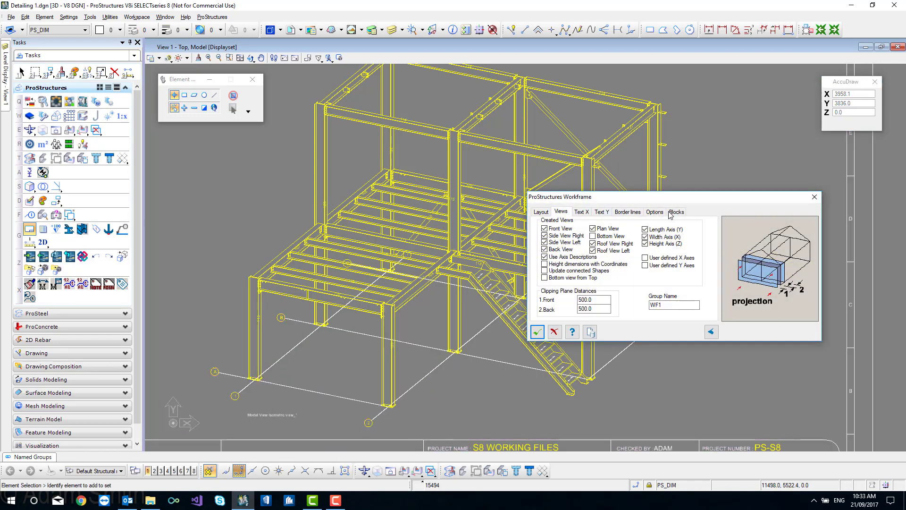
click(655, 212)
drag(684, 272, 650, 276)
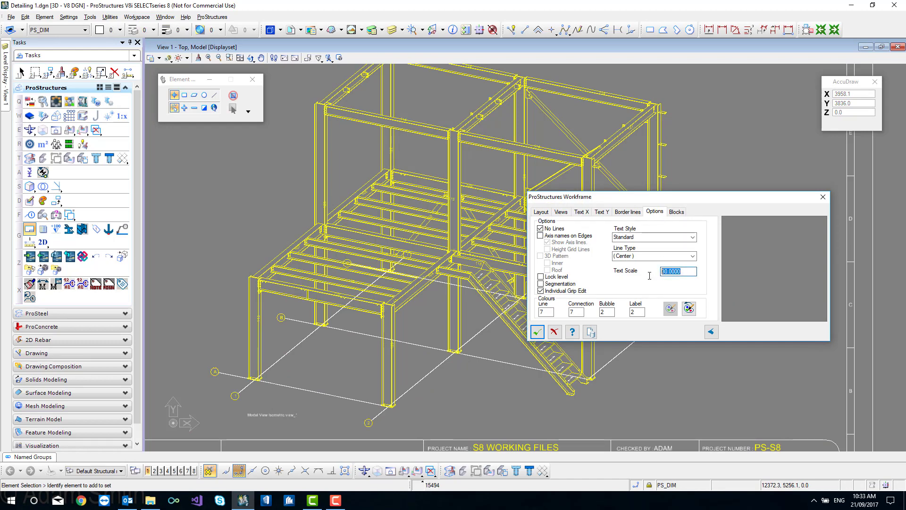
text(5)
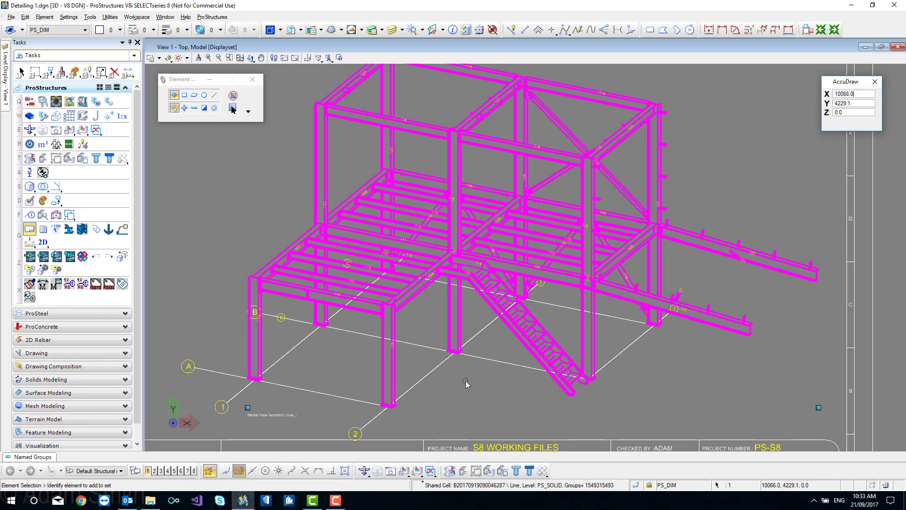
Set the Text Y label distance of the isometric view's workframe to 20.
double_click(357, 429)
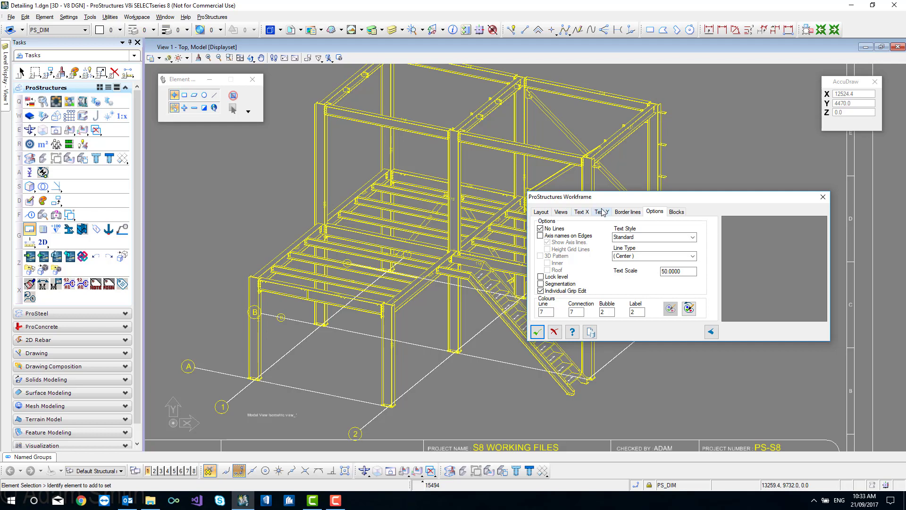
click(602, 212)
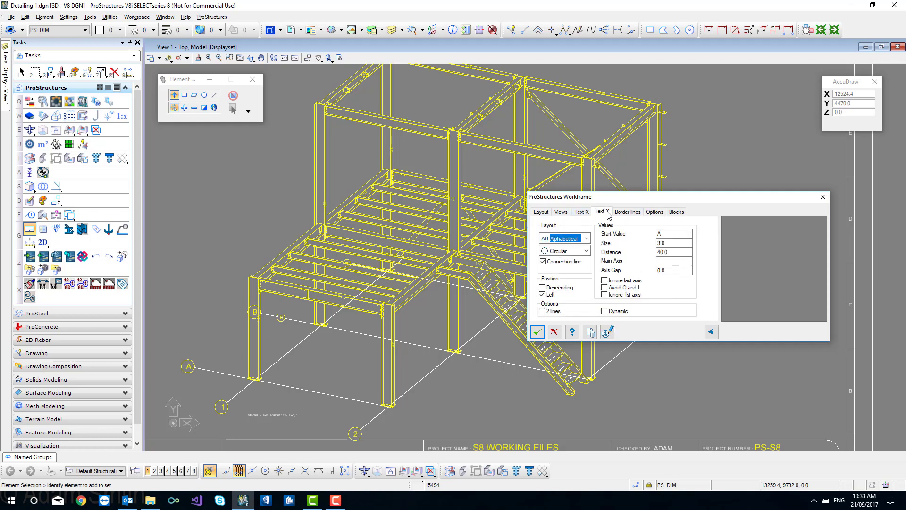
click(669, 242)
key(Tab)
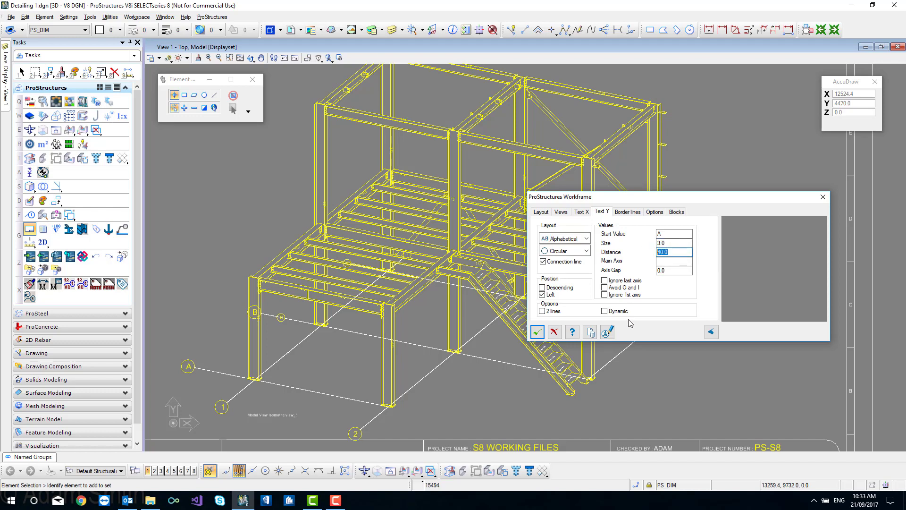
text(20)
click(674, 271)
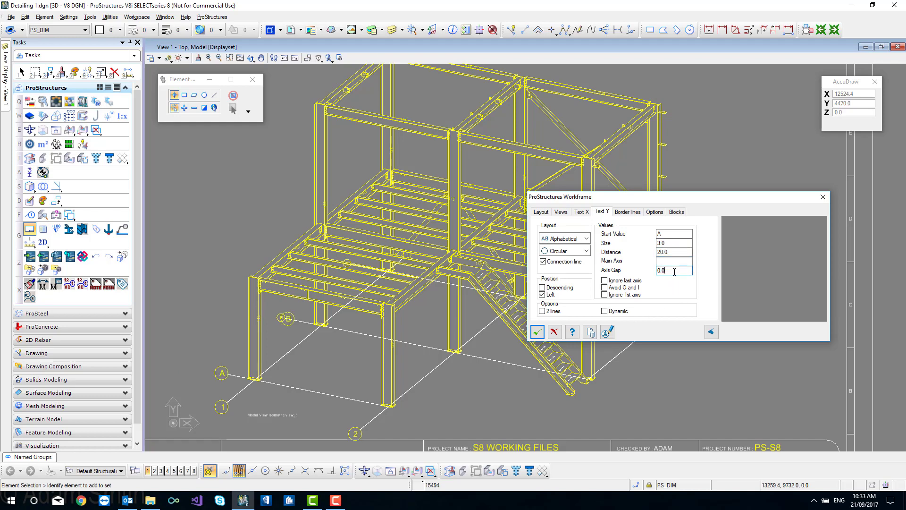
Set the workframe's Text X label distance to 20 and apply the workframe properties.
click(581, 211)
double_click(667, 269)
double_click(663, 252)
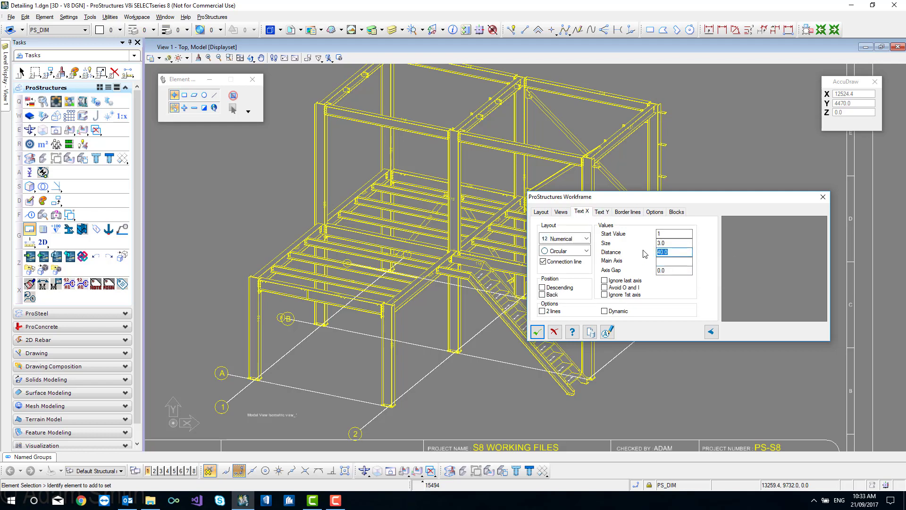
text(20)
click(672, 271)
click(537, 332)
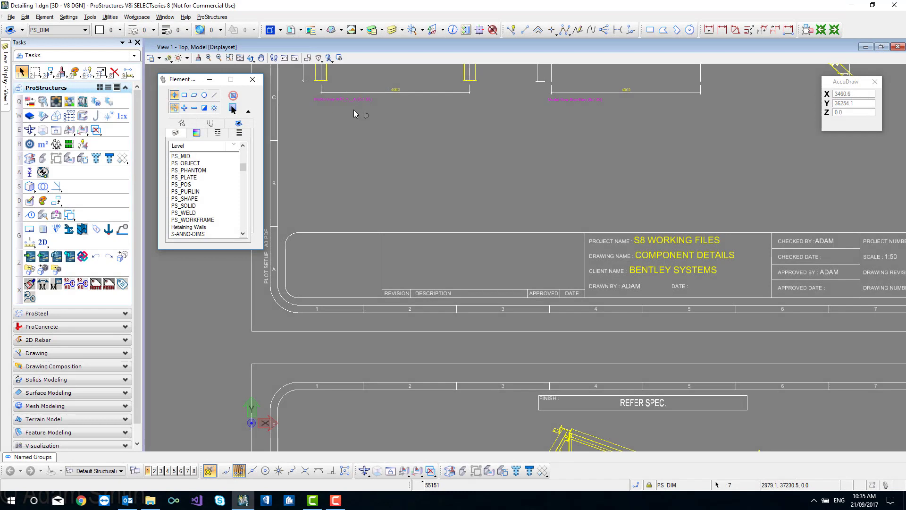
Set the object scale of all selected view title annotation labels to 50.
scroll(364, 176, down, 3)
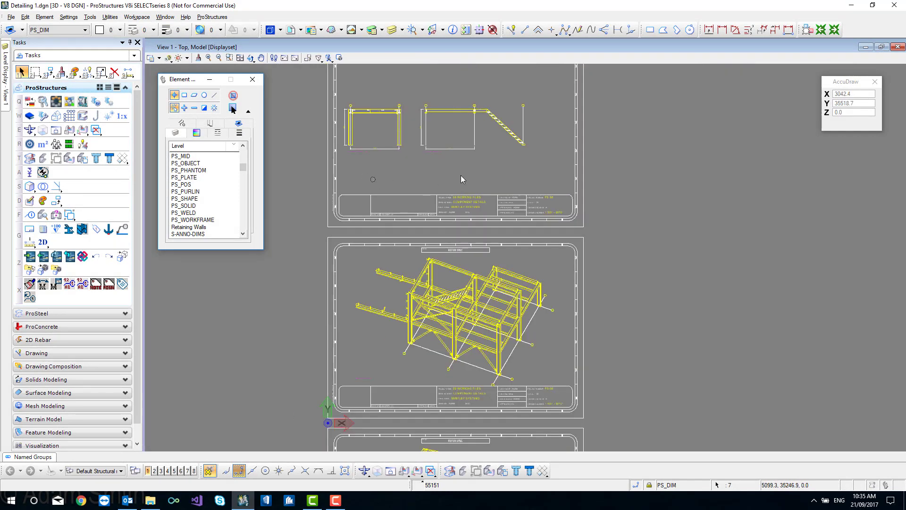
right_click(650, 129)
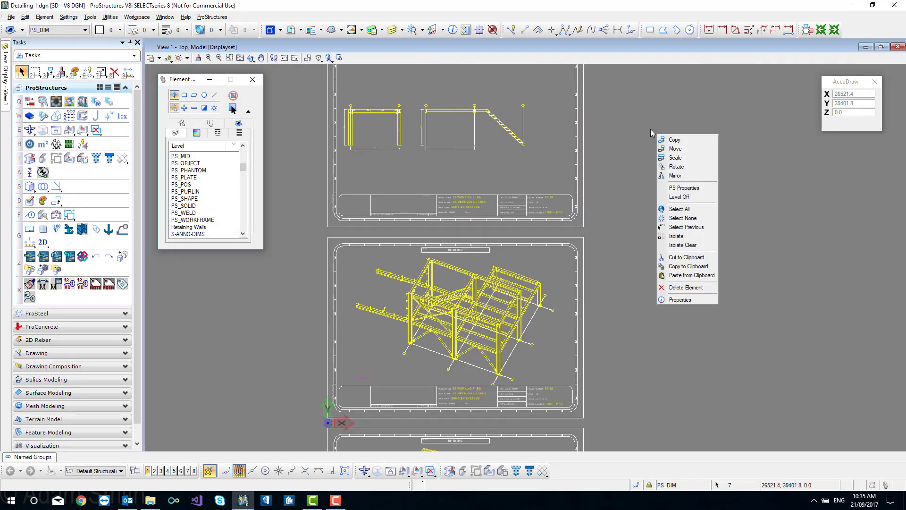
click(690, 186)
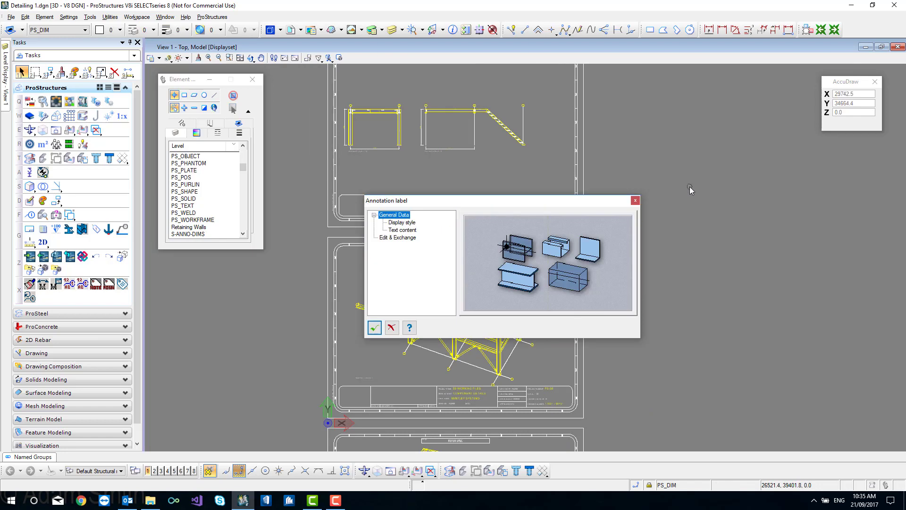
click(404, 223)
double_click(601, 289)
text(50)
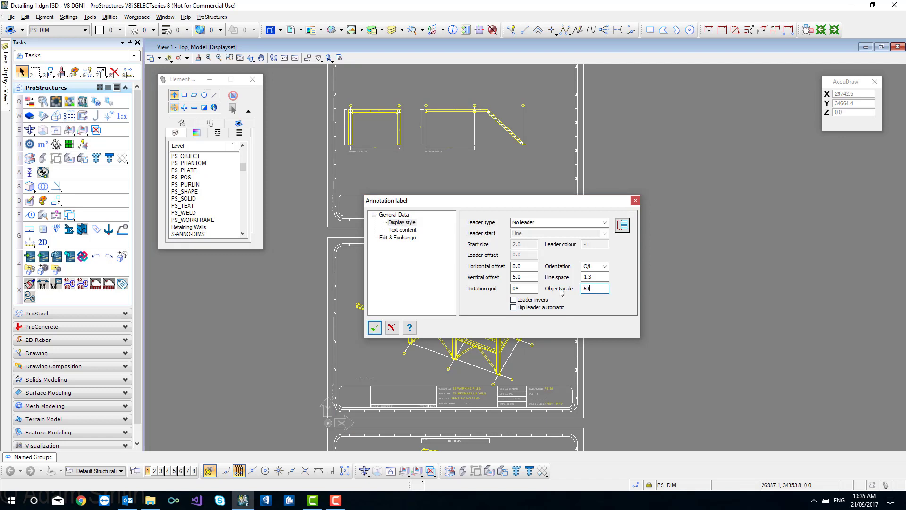
click(596, 278)
click(374, 328)
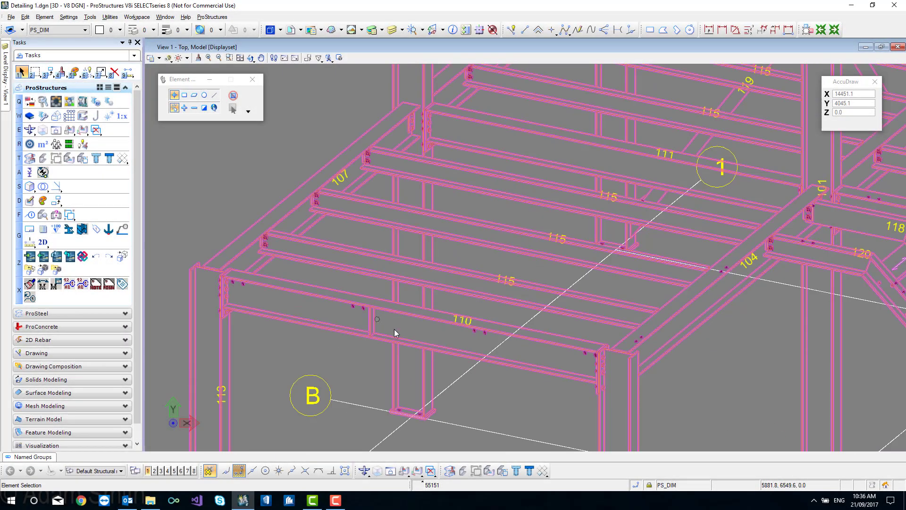
Select all position number flags in the drawing by their level, PS_POS.
click(467, 321)
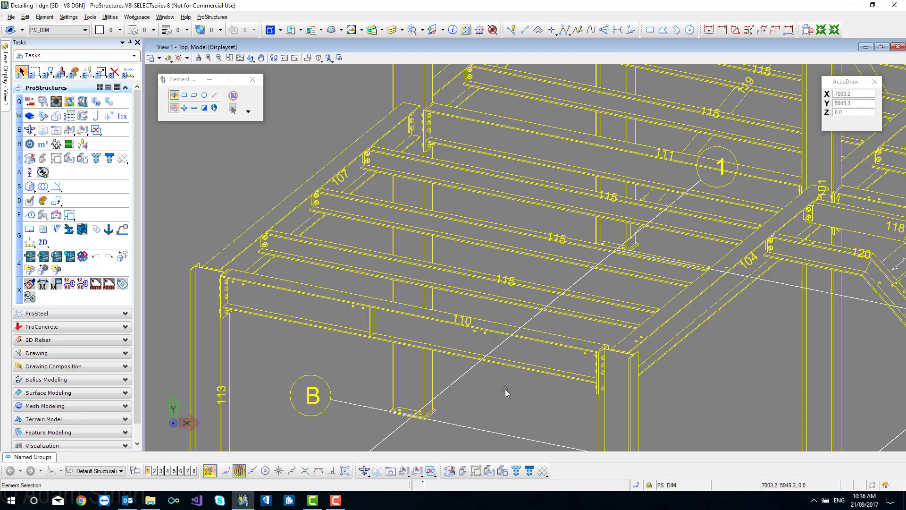
scroll(506, 389, down, 2)
middle_drag(486, 353, 419, 303)
right_click(419, 303)
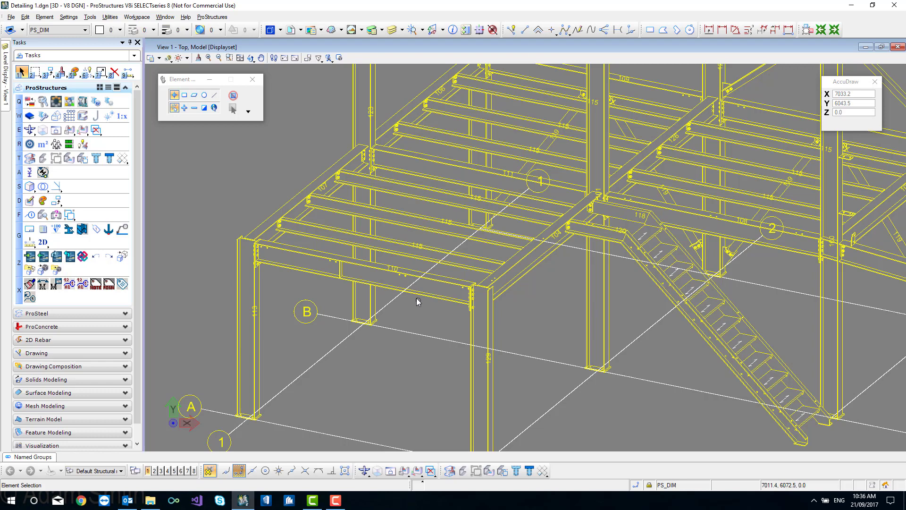
click(249, 112)
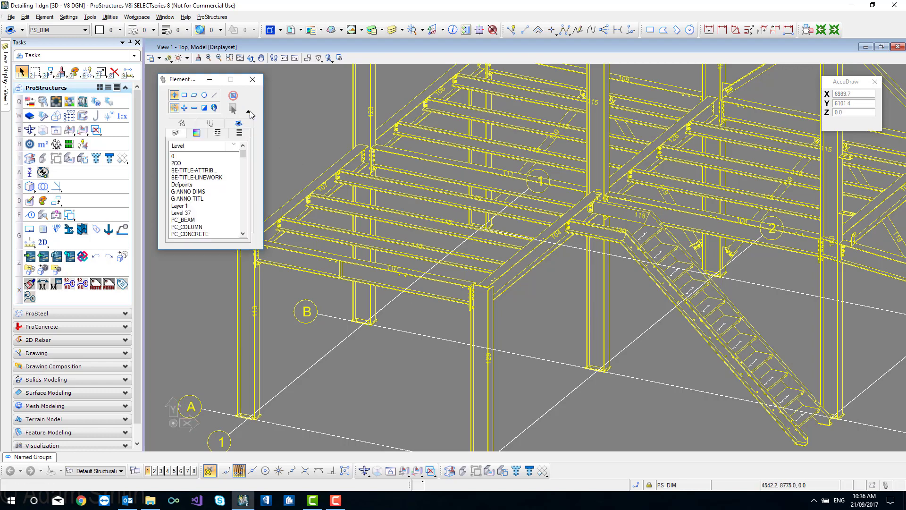
drag(242, 154, 244, 170)
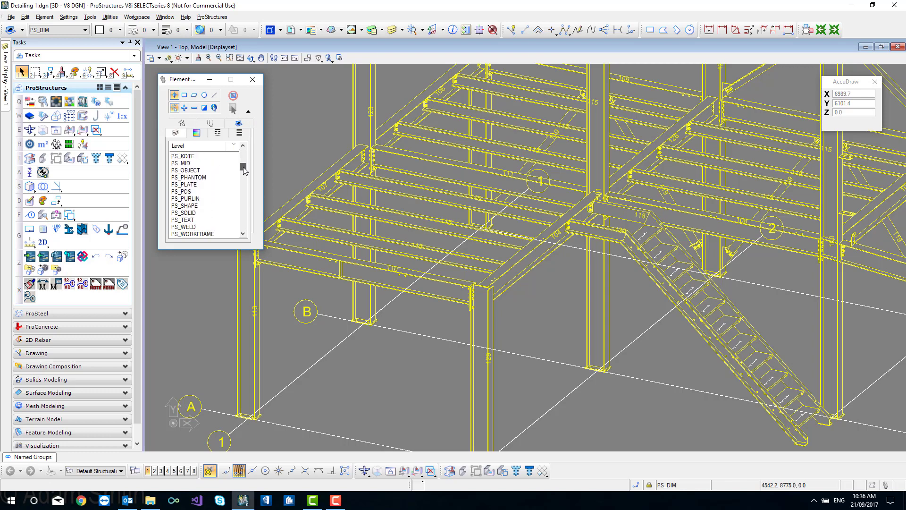
click(188, 192)
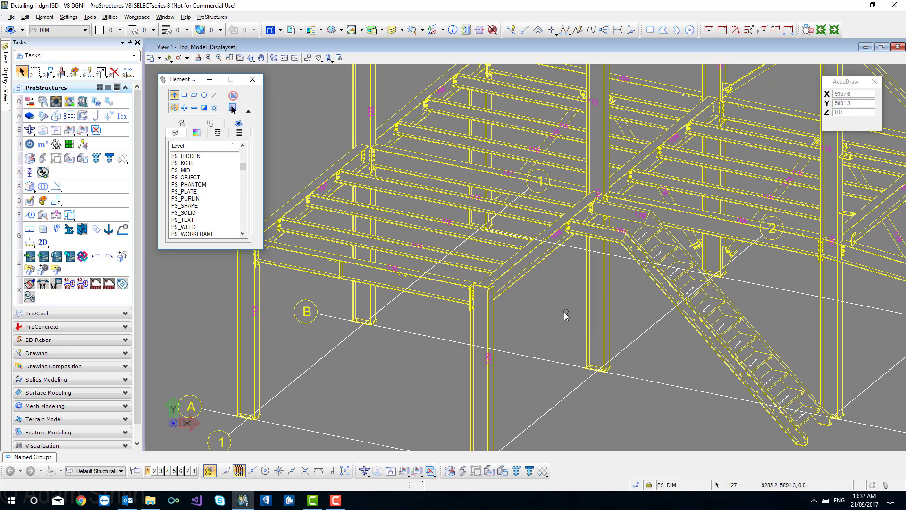
Set the layout scale of all selected position flags to 50 in their PS properties and apply the change.
scroll(564, 313, down, 8)
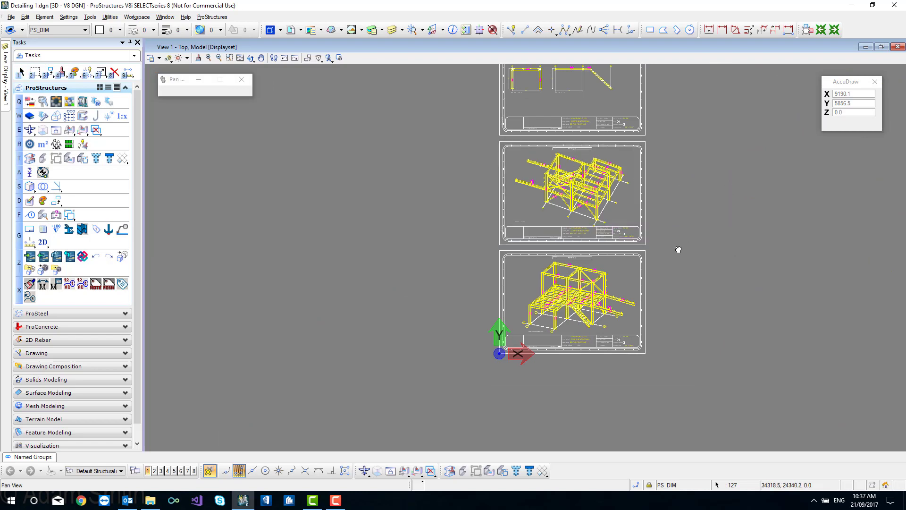
middle_drag(633, 237, 633, 294)
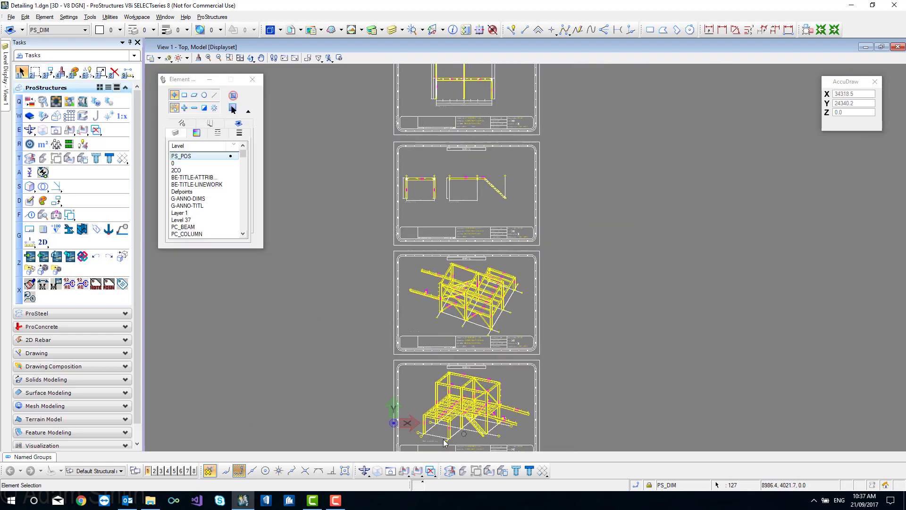
scroll(458, 429, up, 8)
scroll(458, 430, down, 3)
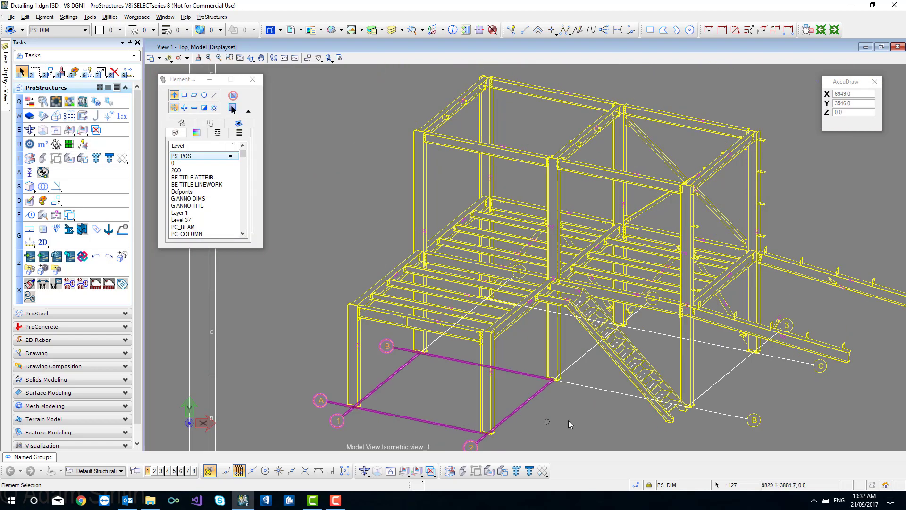
right_click(333, 171)
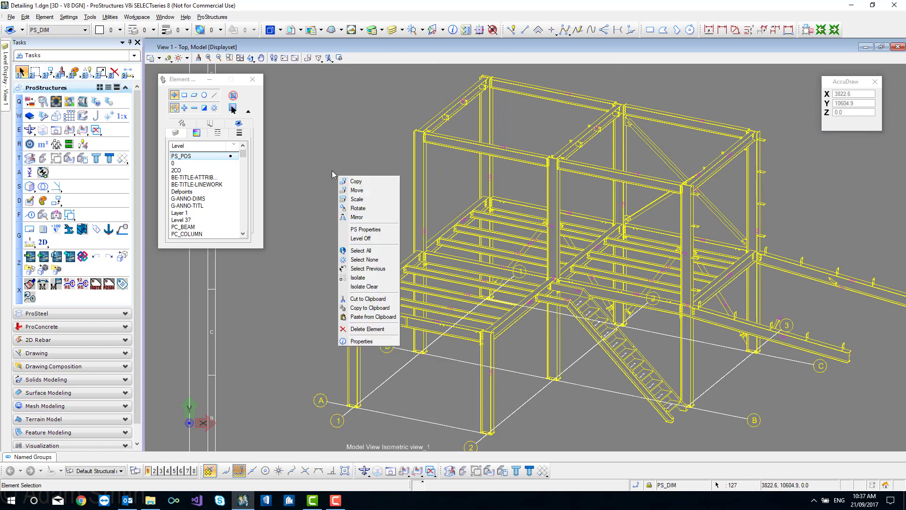
click(375, 229)
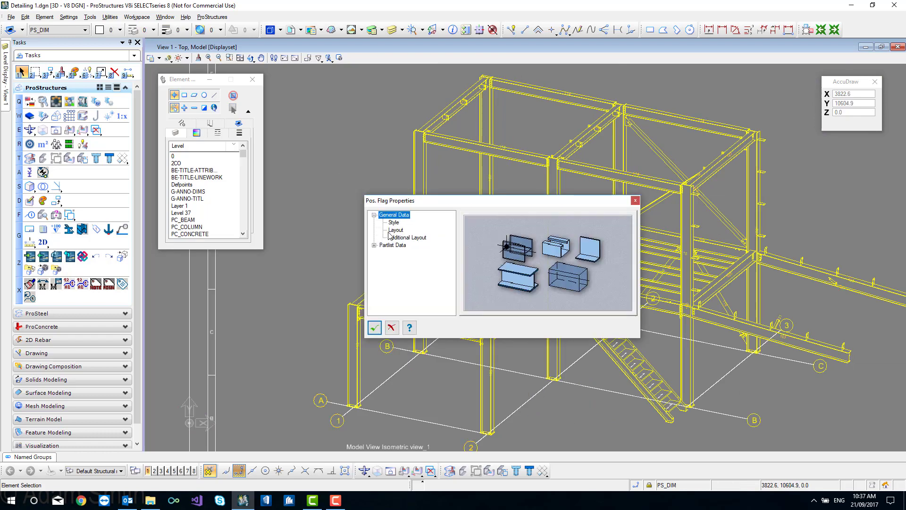
click(396, 223)
click(396, 231)
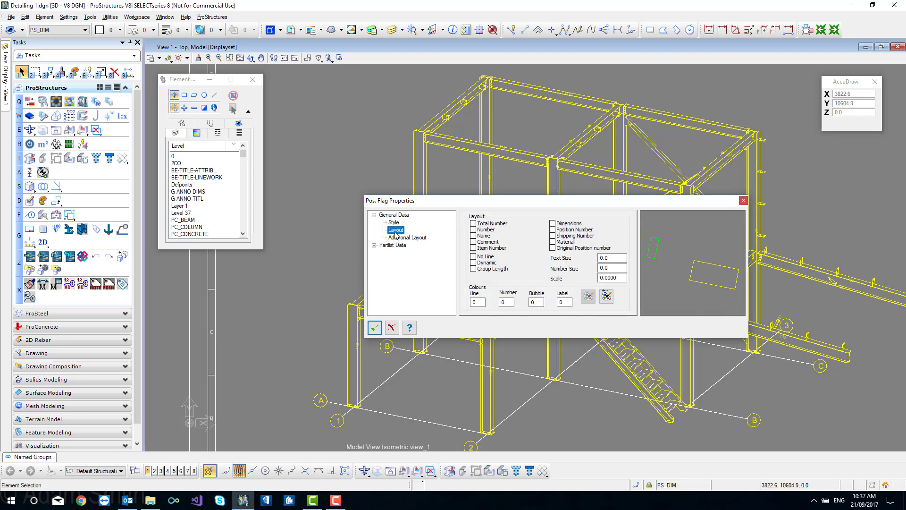
click(624, 278)
drag(624, 279, 567, 285)
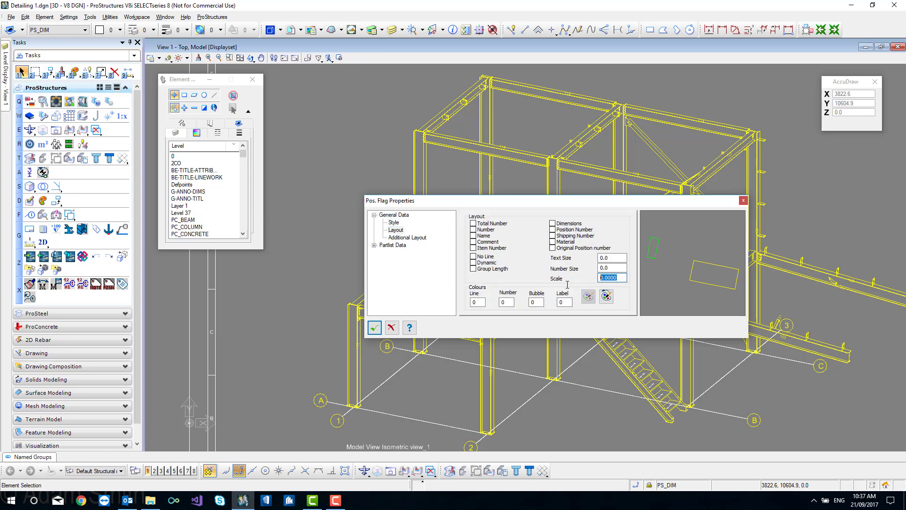
text(5)
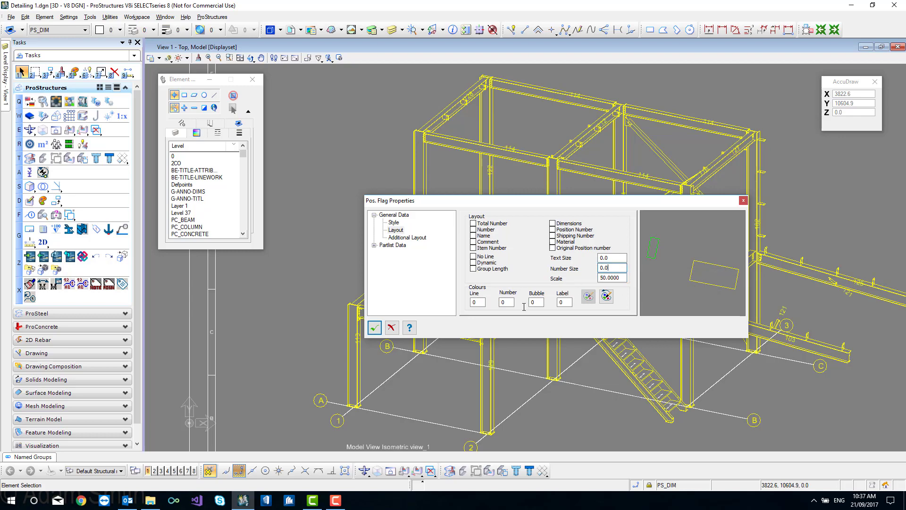
click(374, 327)
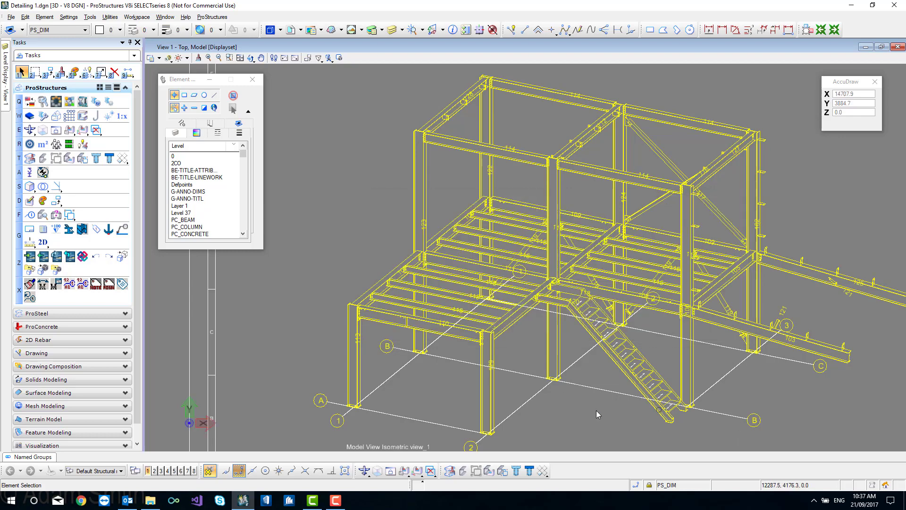
Select the three neighbouring 115 position flags on the floor beams nearest the front of the platform in the isometric view.
middle_drag(446, 429, 458, 312)
right_click(432, 302)
scroll(432, 302, up, 2)
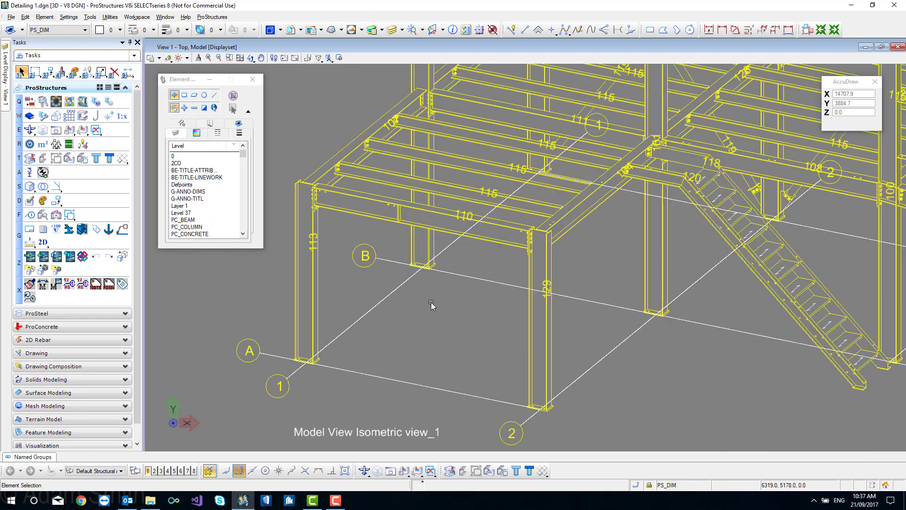
scroll(433, 303, down, 2)
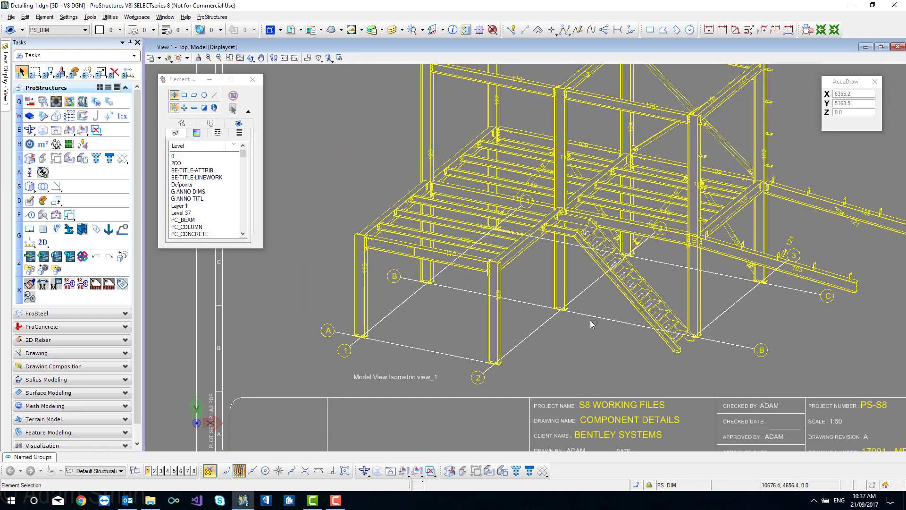
scroll(471, 217, up, 2)
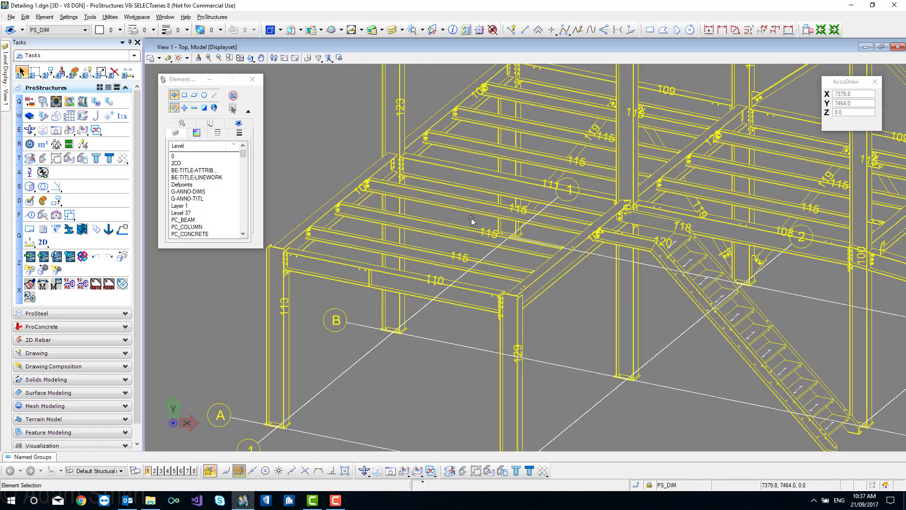
click(525, 209)
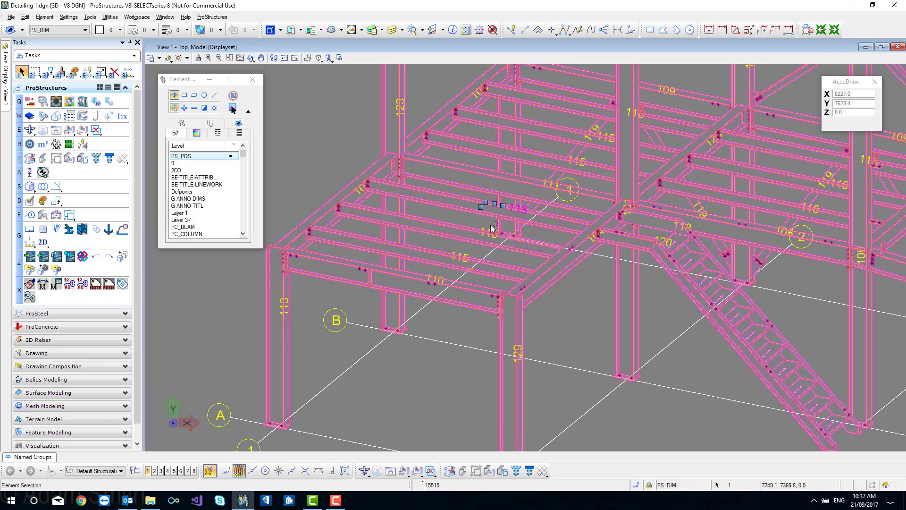
ctrl+click(490, 231)
ctrl+click(467, 254)
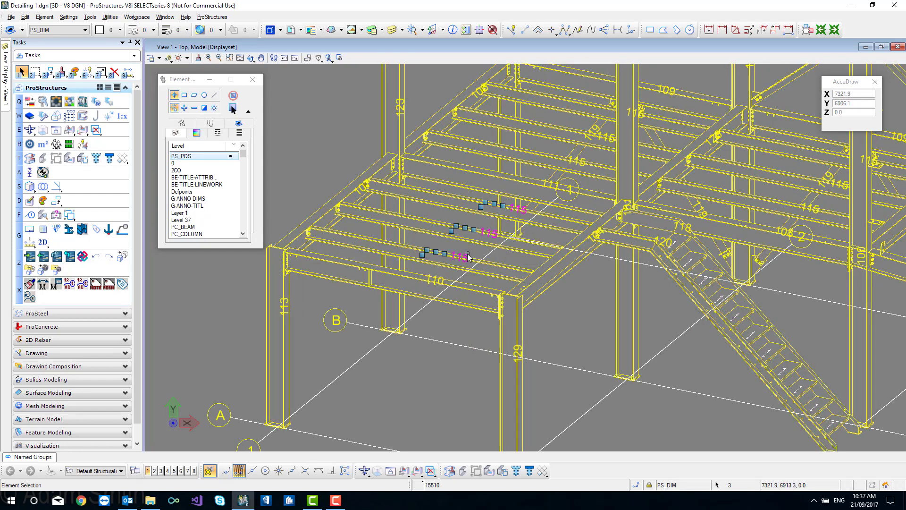
Add the front 110 flag and the 111, remaining 115 and 109 flags in the same row of floor beams to the selection.
click(184, 108)
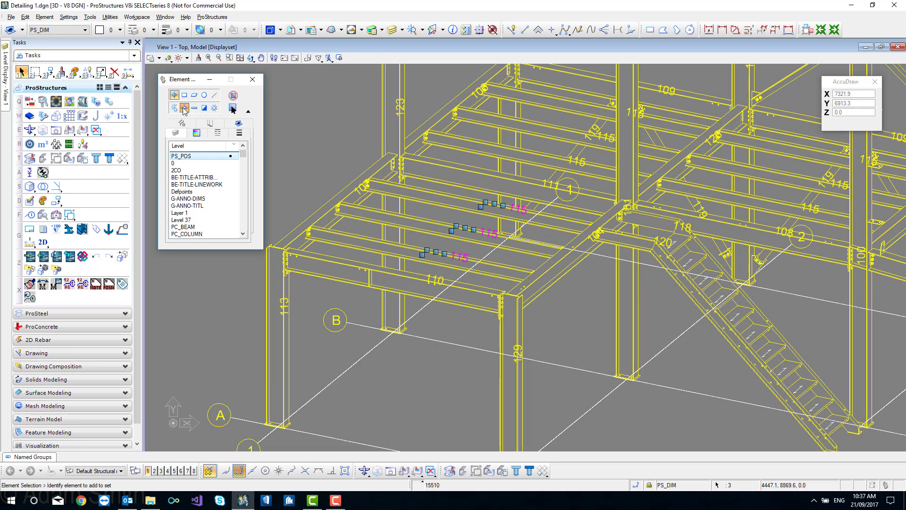
click(437, 280)
click(544, 177)
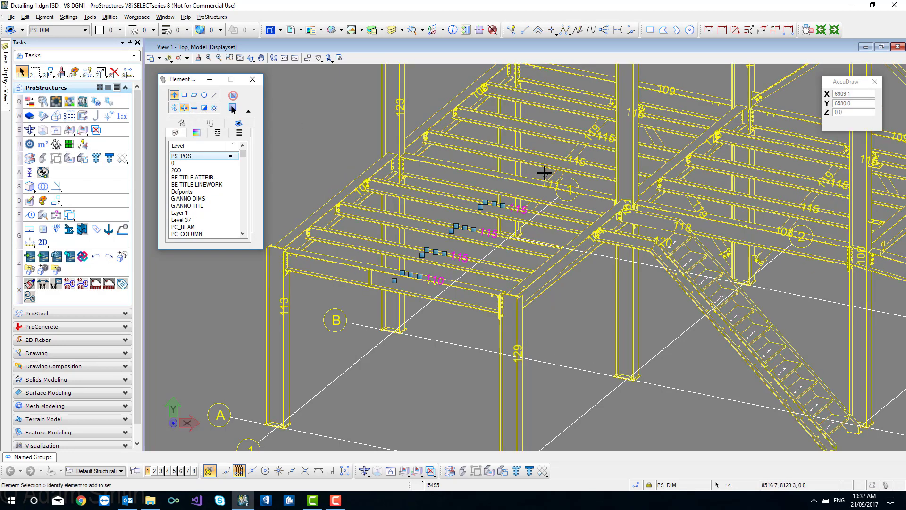
click(578, 161)
click(610, 135)
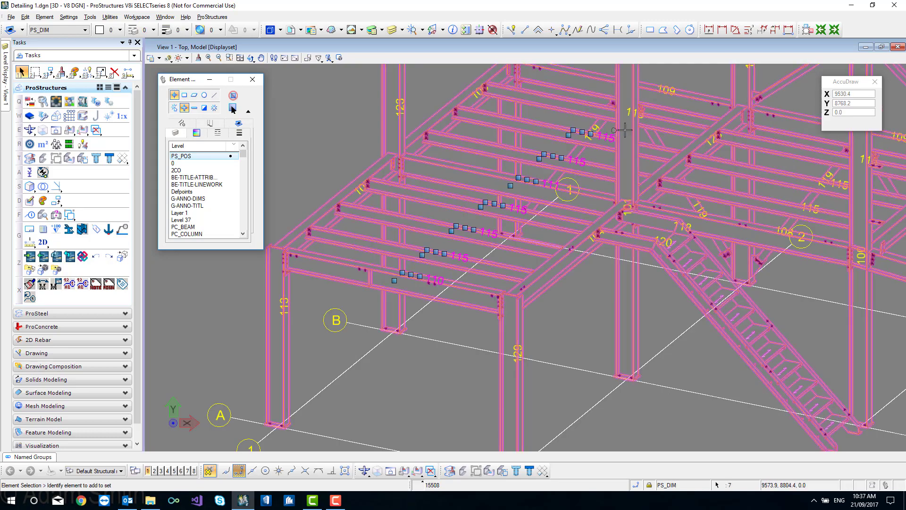
click(638, 114)
click(673, 84)
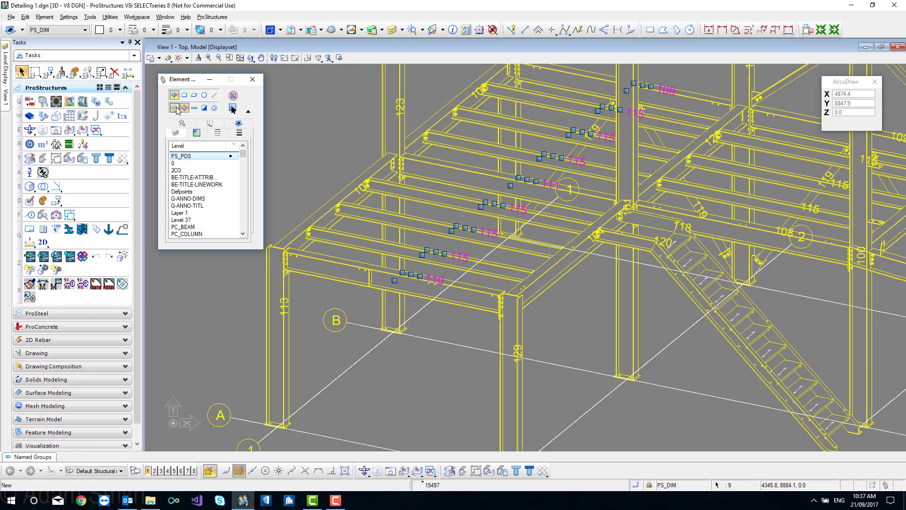
Move the nine selected flags by about -1093 in X and -87 in Y, and individually nudge the two frontmost flags, 110 and 115.
click(247, 112)
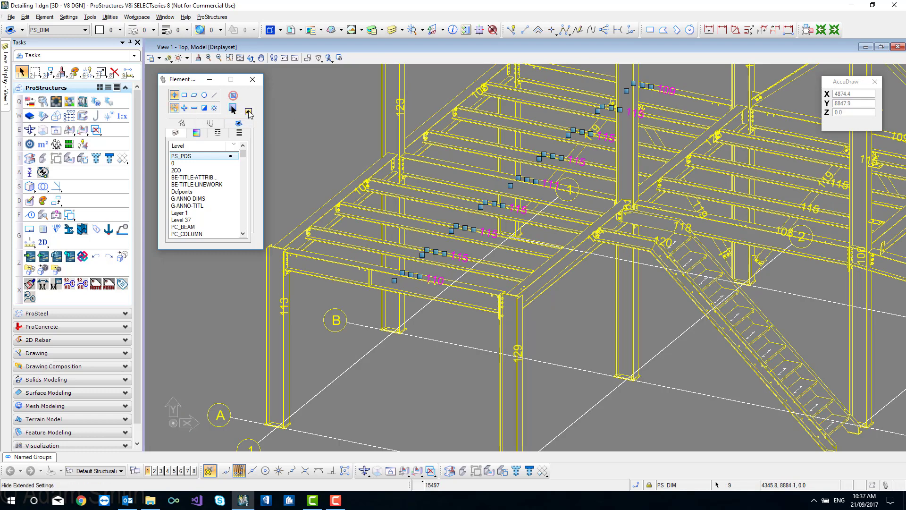
right_click(325, 120)
click(354, 135)
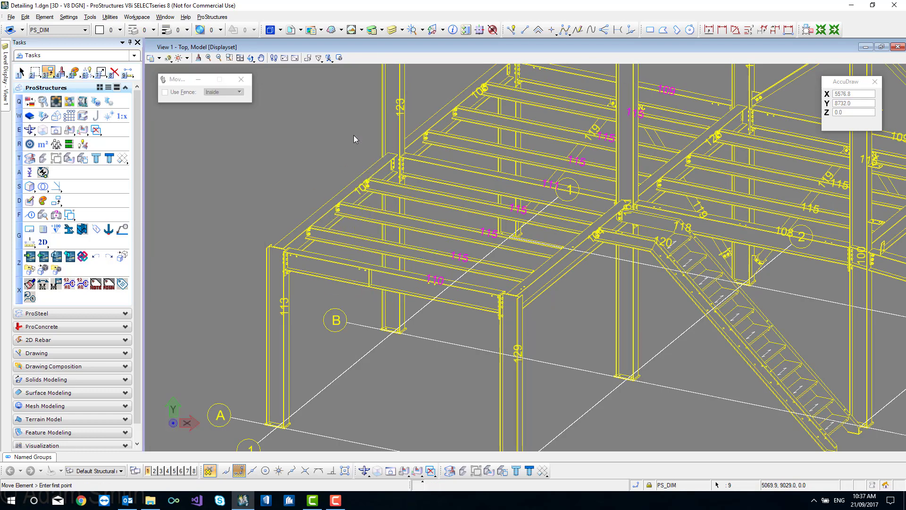
click(348, 133)
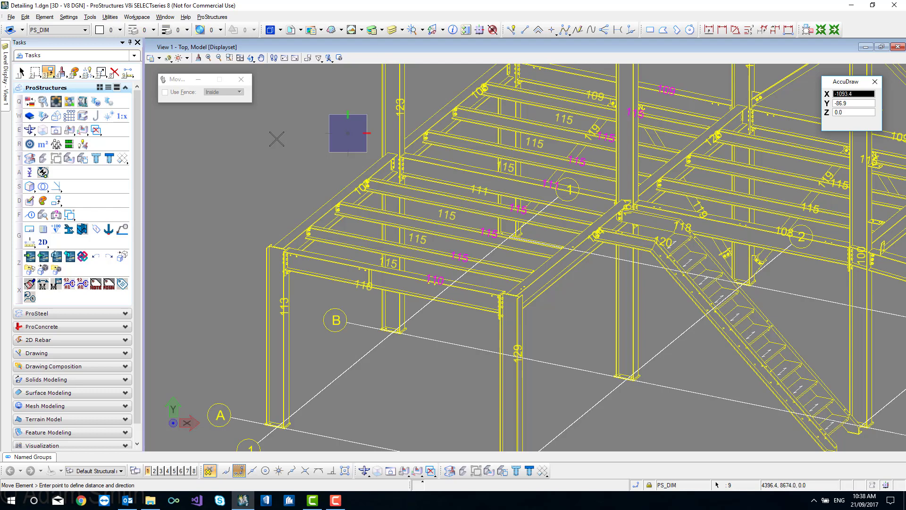
key(Escape)
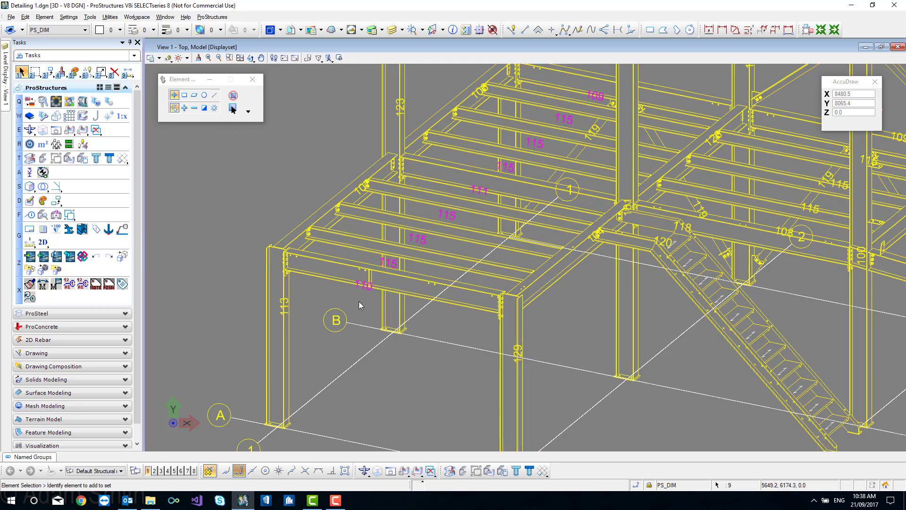
drag(366, 291, 371, 303)
drag(391, 264, 422, 271)
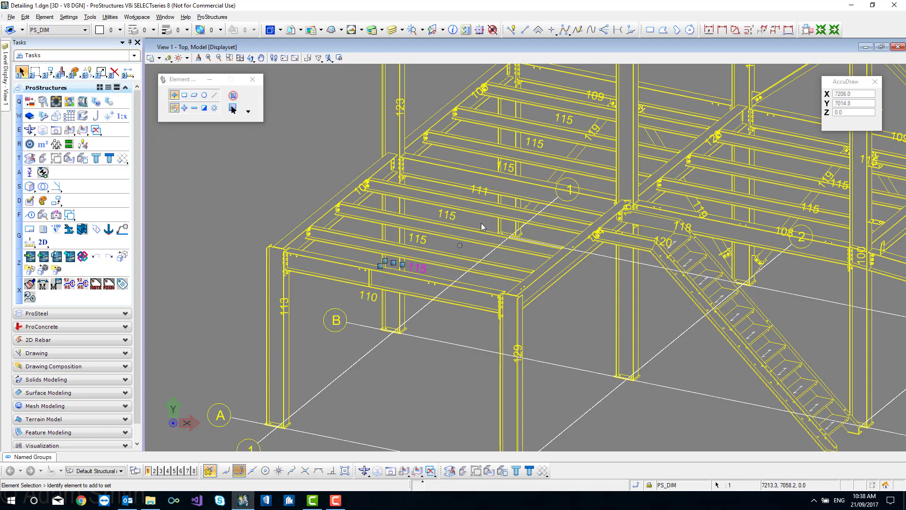
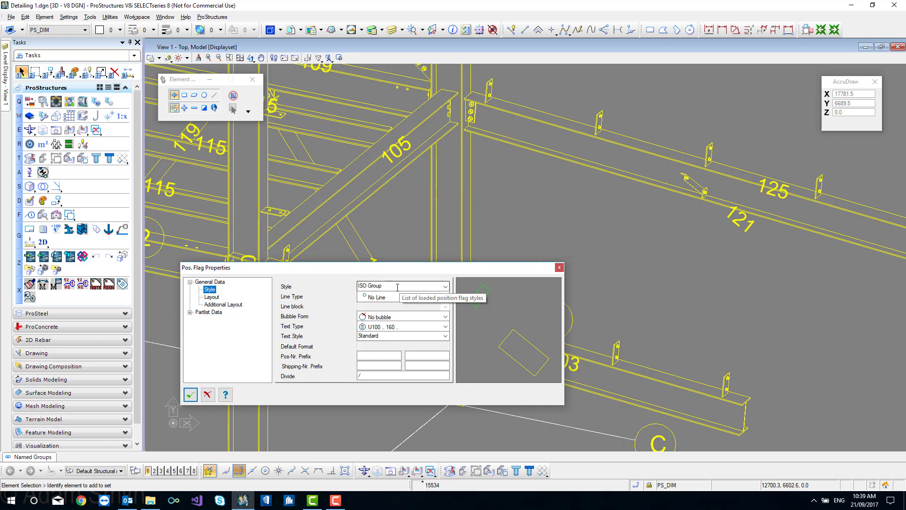
Change the style of the 121 position flag below the beam marked 125 to Standard and apply it.
click(373, 286)
click(447, 287)
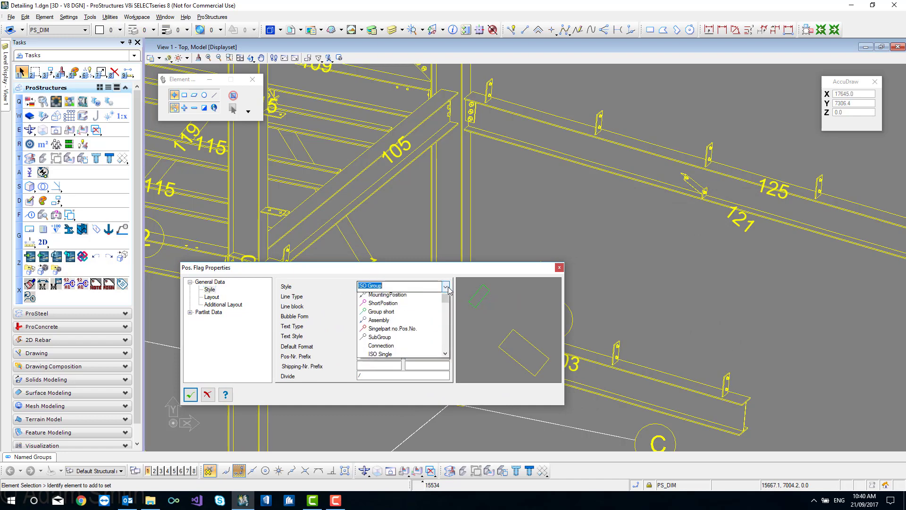
scroll(397, 309, up, 3)
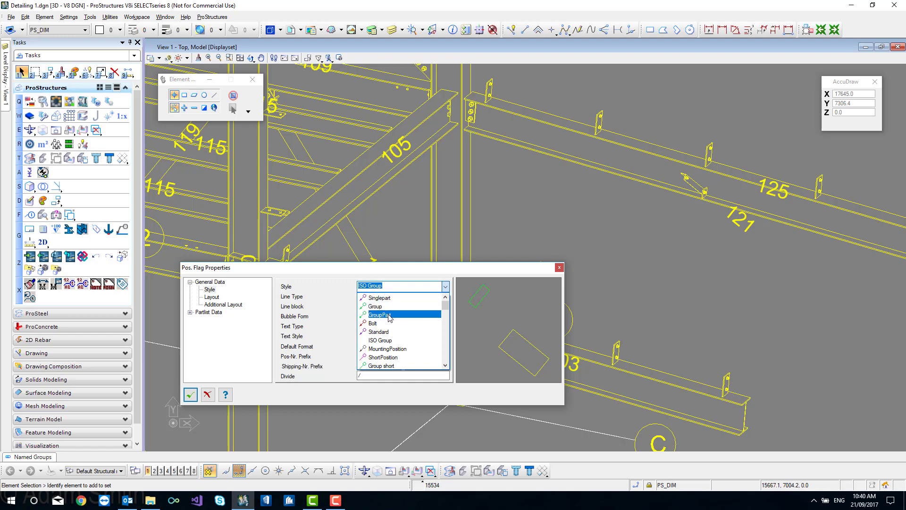
click(388, 332)
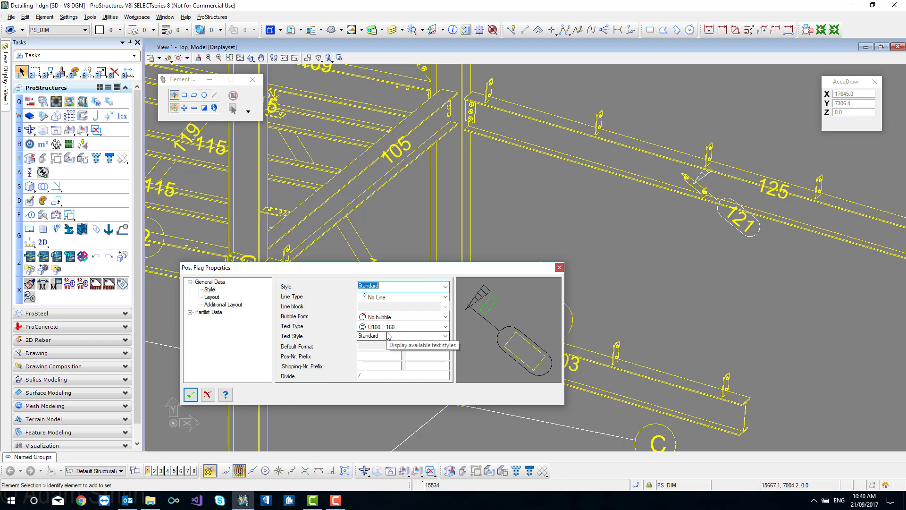
click(191, 396)
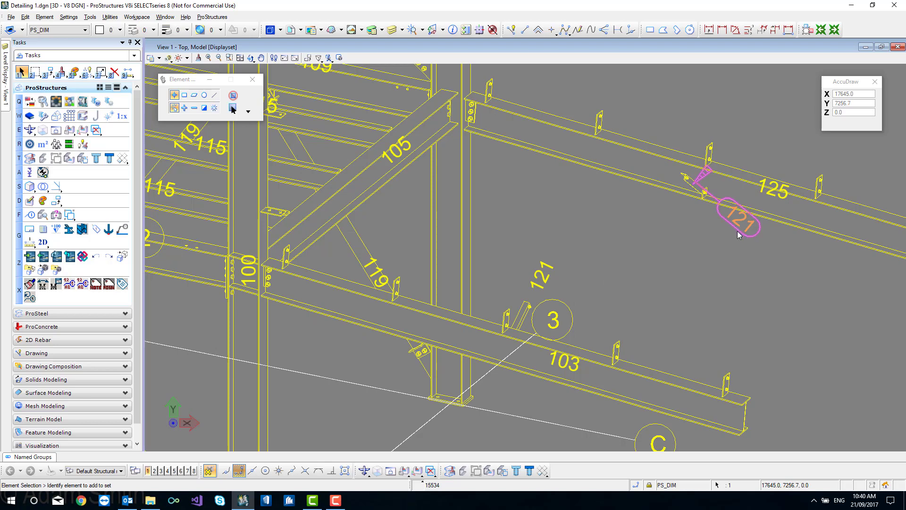
Reshape the leader of the restyled 121 flag so its bubble sits horizontally in the clear space below the beam.
click(714, 199)
click(713, 198)
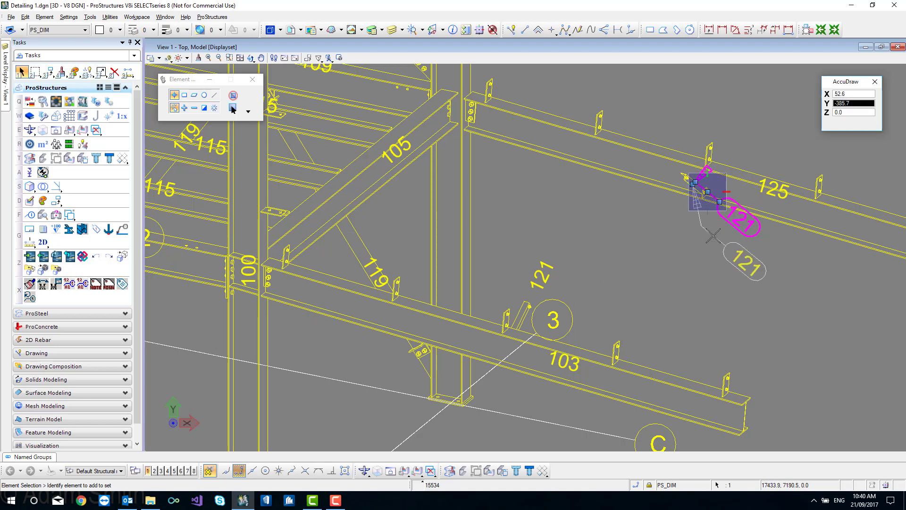
click(713, 236)
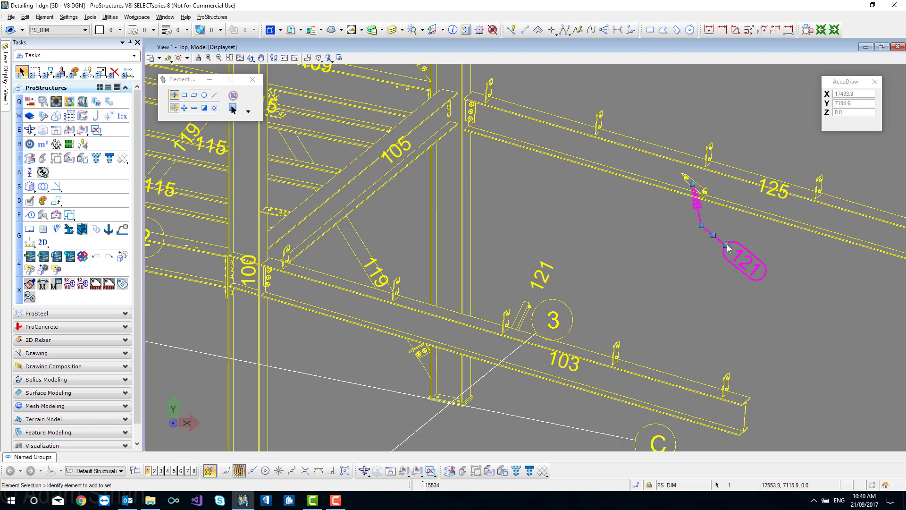
click(727, 248)
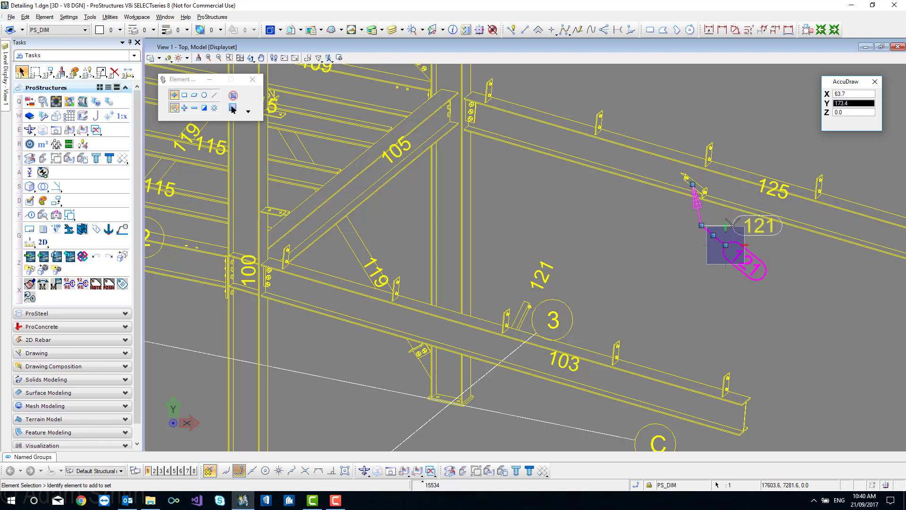
click(732, 226)
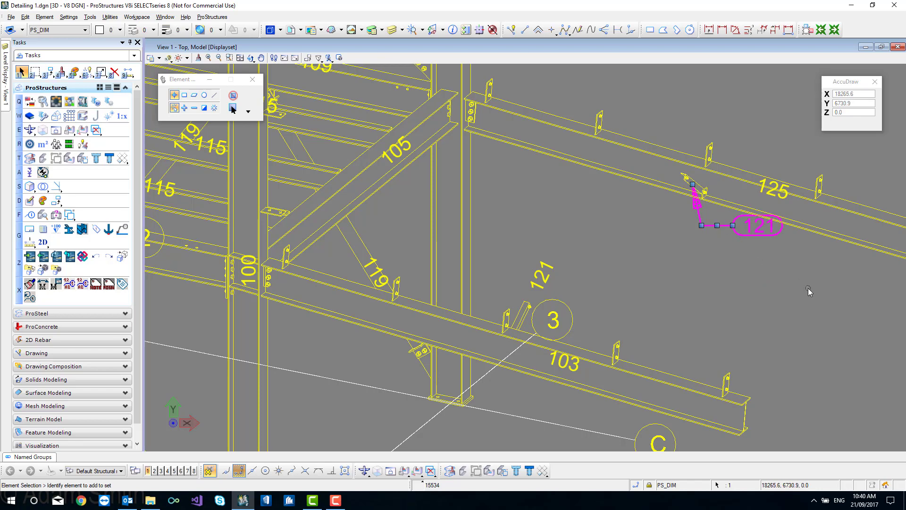
click(718, 226)
click(760, 261)
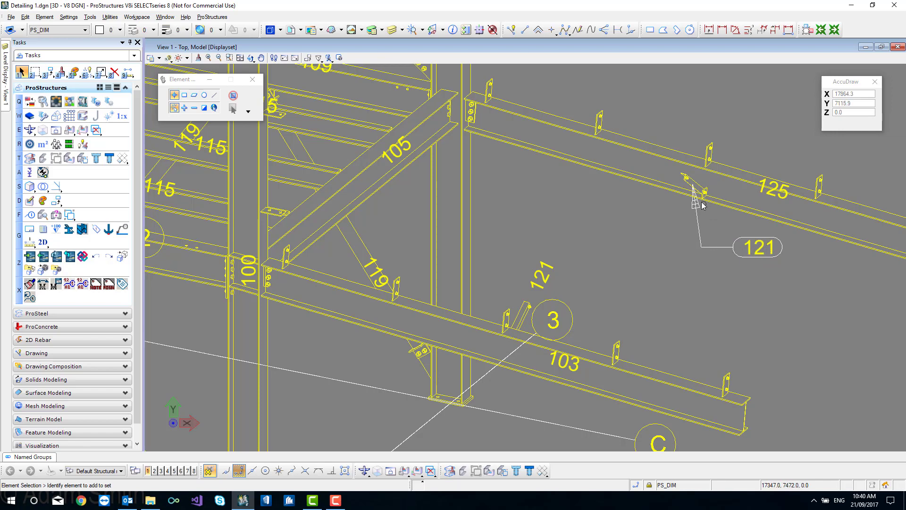
Move the bubble of the restyled 121 flag below beam 125 to the clear space on the opposite side of its arrow tip.
drag(652, 166, 800, 284)
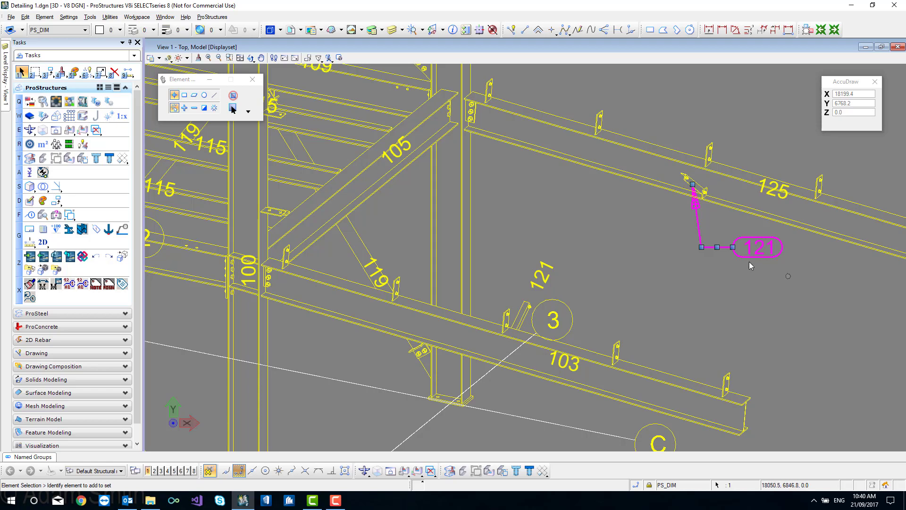
click(717, 247)
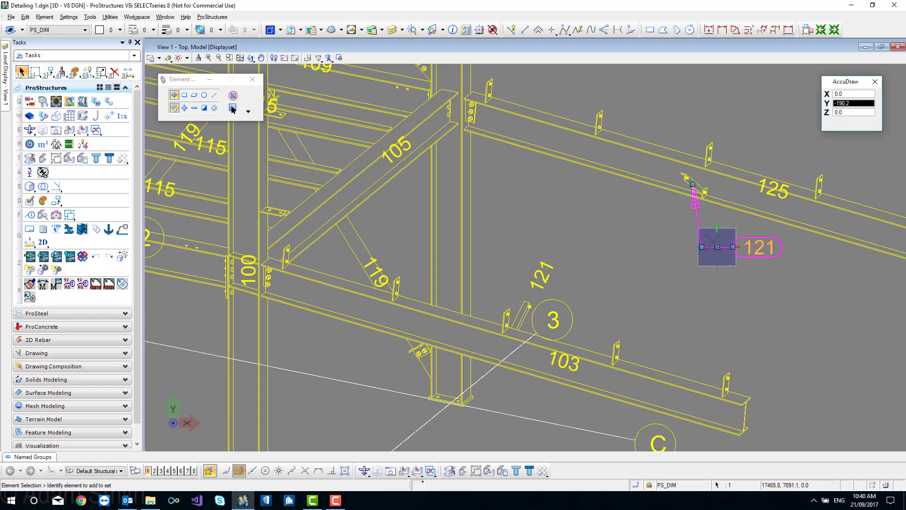
click(620, 191)
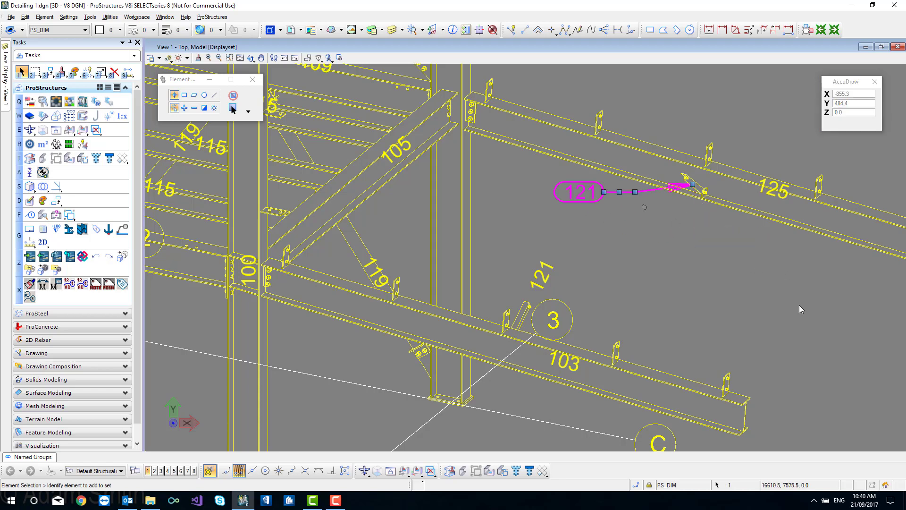
click(722, 288)
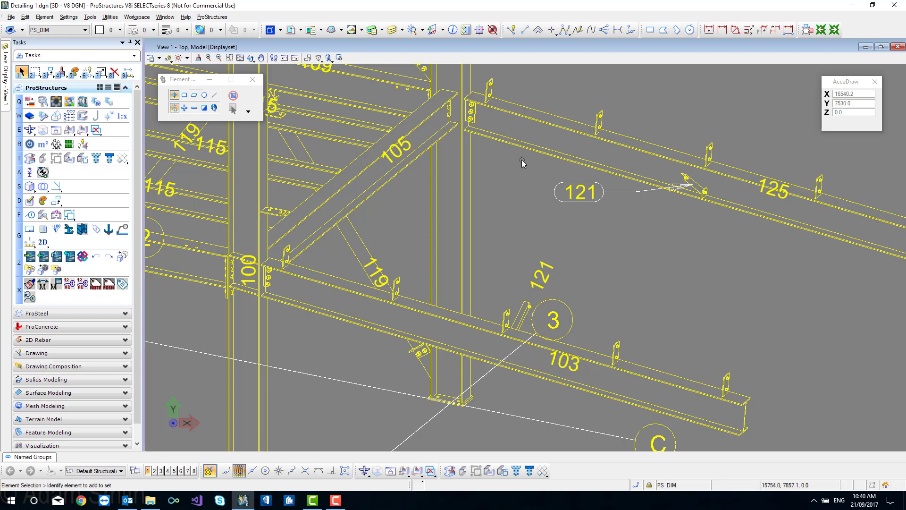
Copy the restyled 121 flag once into the clear space above the beam marked 103.
drag(522, 160, 709, 247)
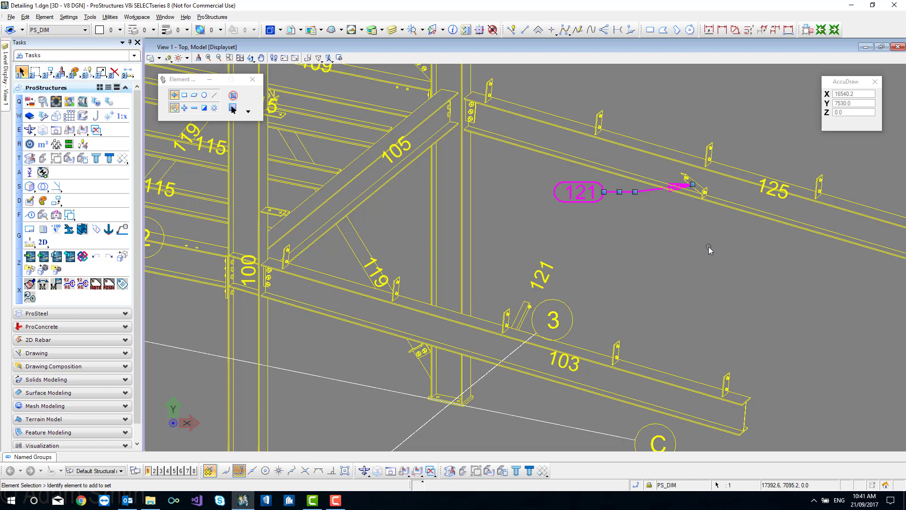
right_click(661, 215)
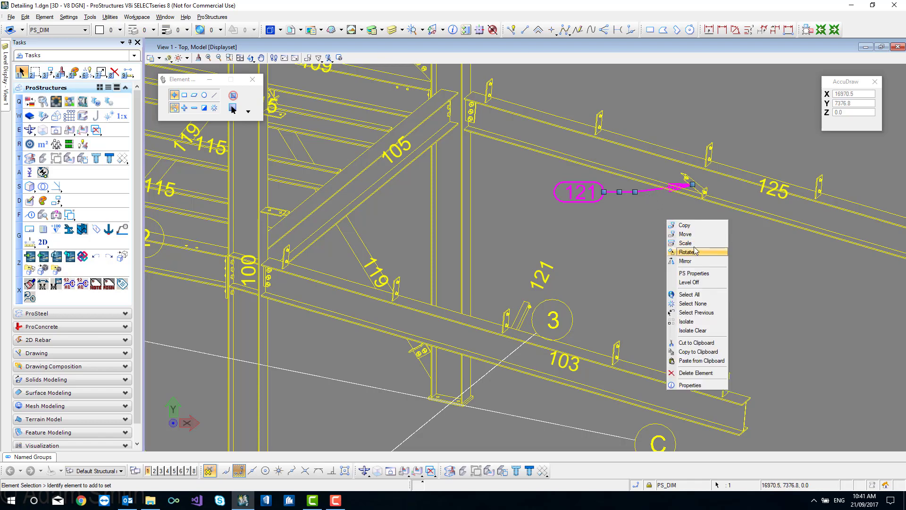
click(680, 225)
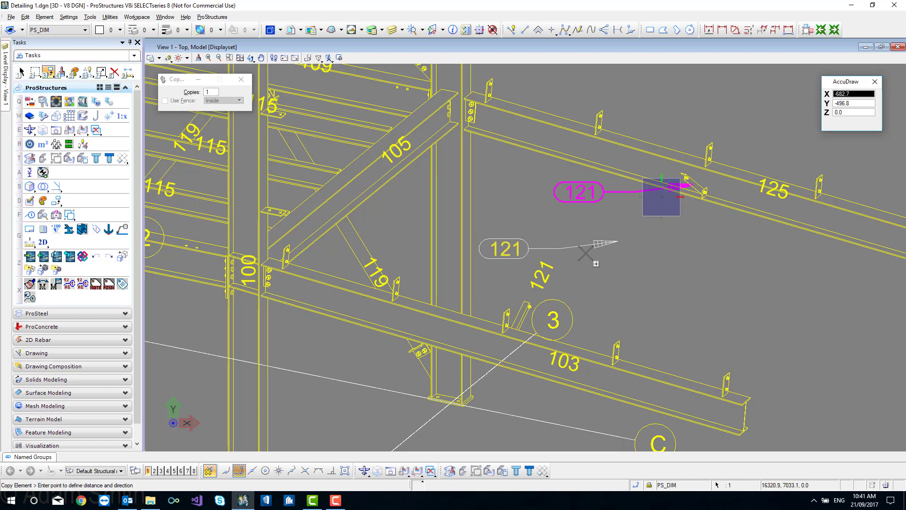
click(699, 304)
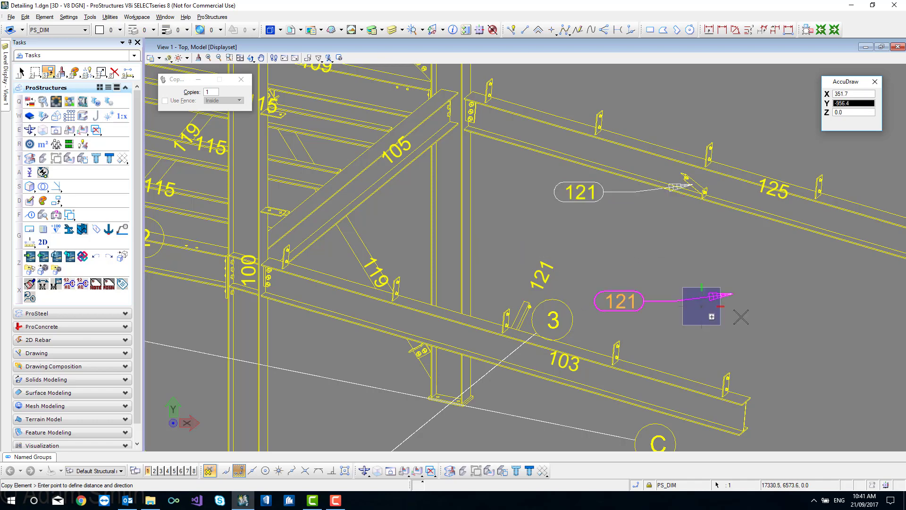
right_click(732, 295)
Point the copied 121 flag's arrow at the small brace beside grid bubble 3 and bring its bubble close to the plain 121 label.
click(733, 294)
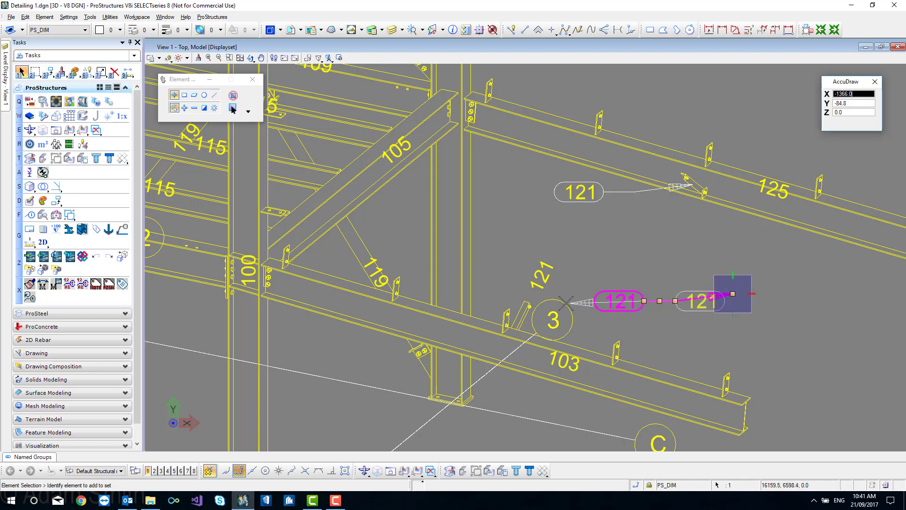
click(529, 302)
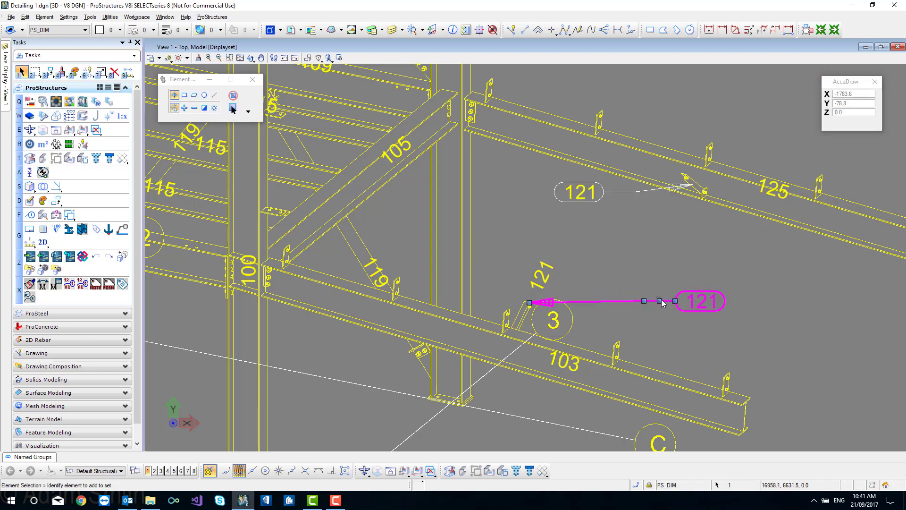
click(659, 301)
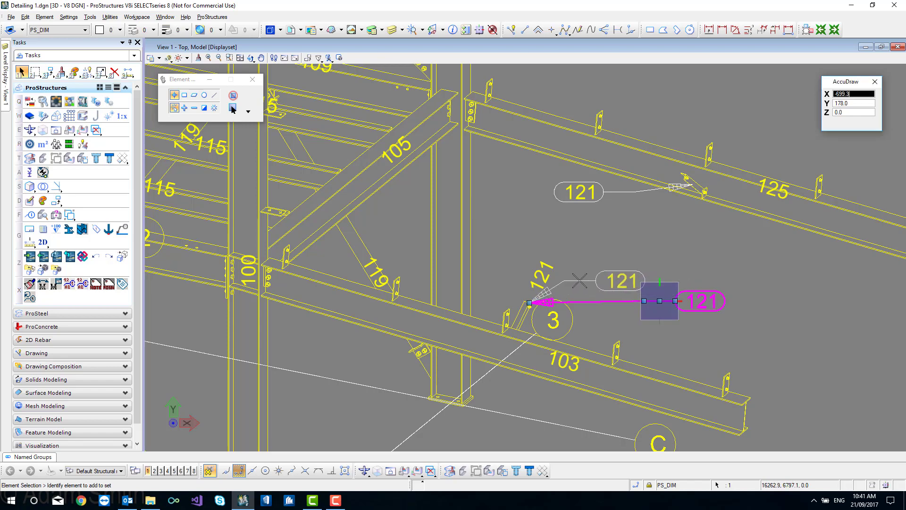
click(573, 283)
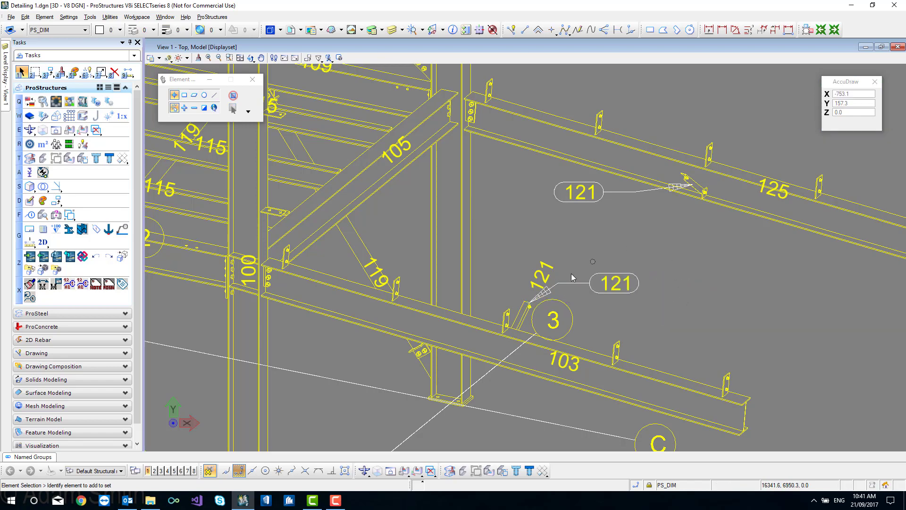
click(666, 268)
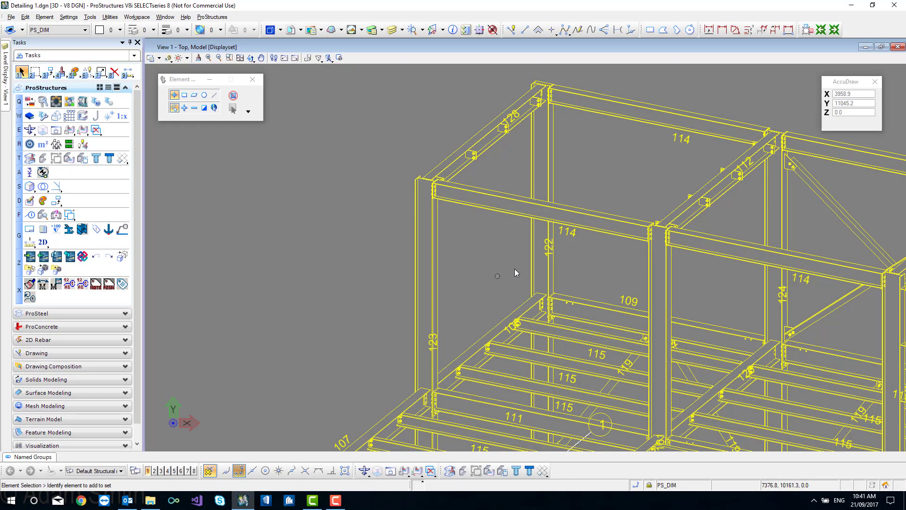
Draw a circle by centre with its area set to Hole, about 950 in diameter, around the outer corner joint of beams 128 and 114.
scroll(380, 200, up, 2)
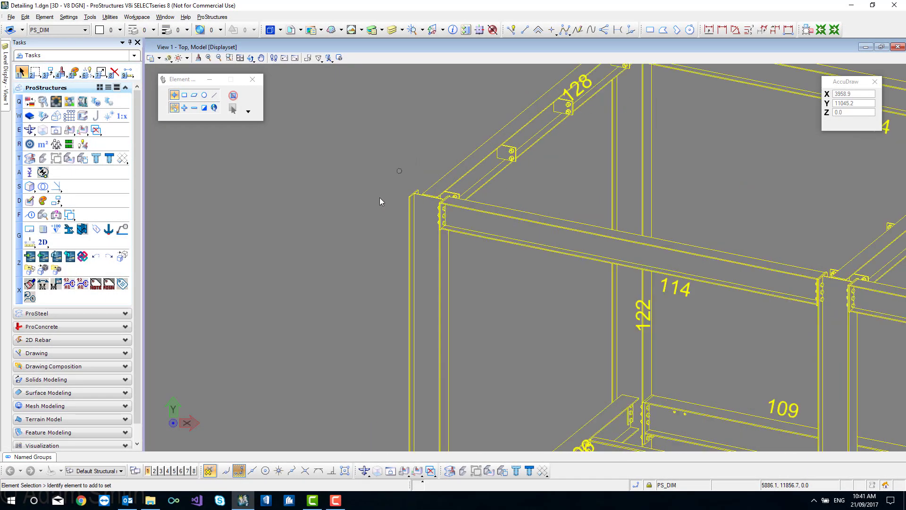
middle_drag(341, 256, 369, 281)
right_click(369, 281)
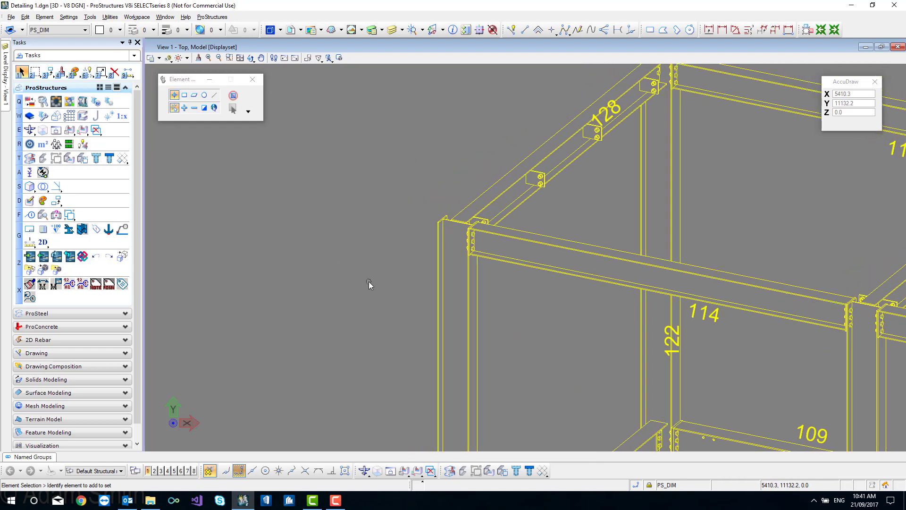
click(127, 88)
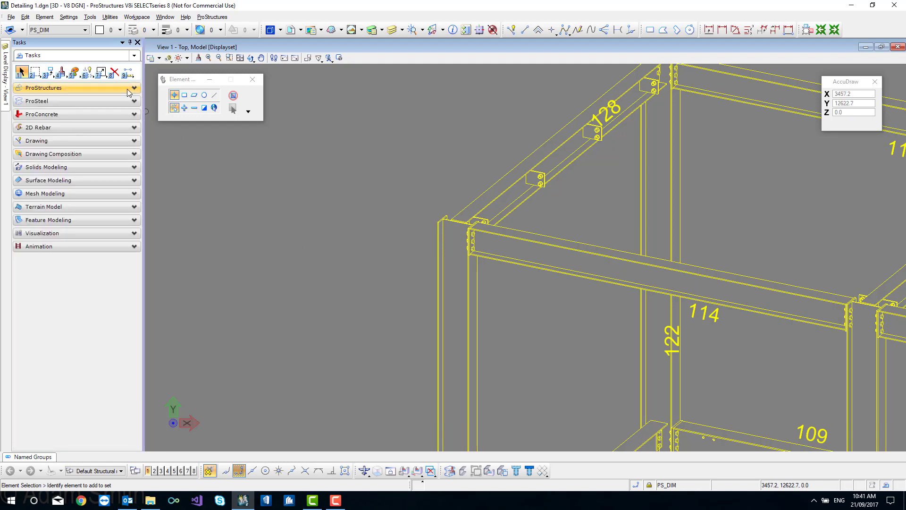
click(64, 140)
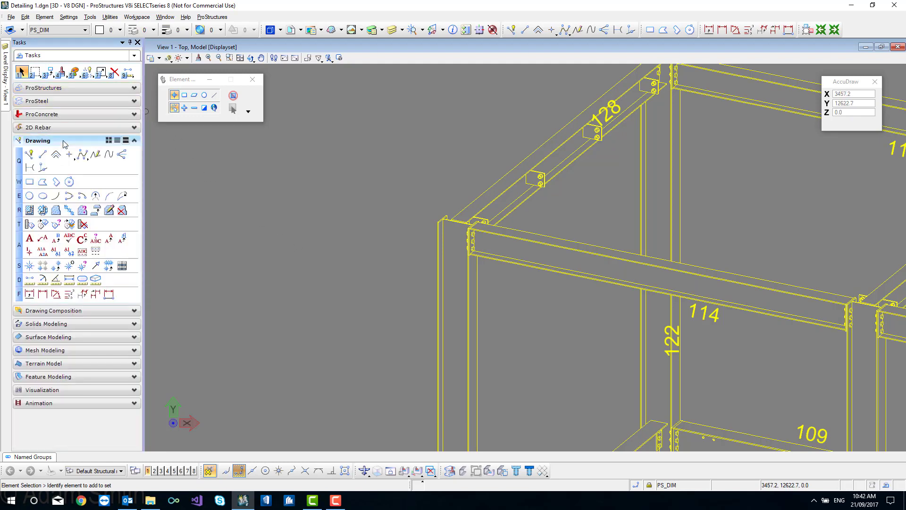
click(30, 196)
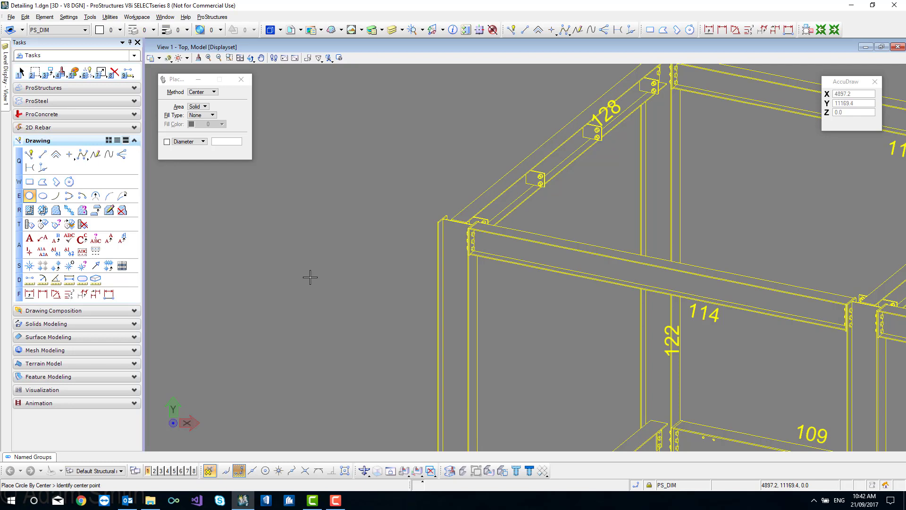
click(199, 107)
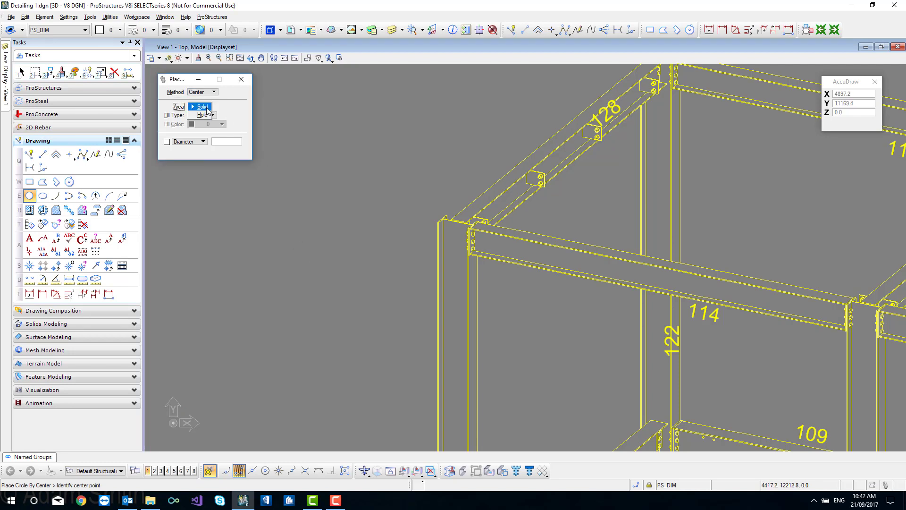
click(204, 116)
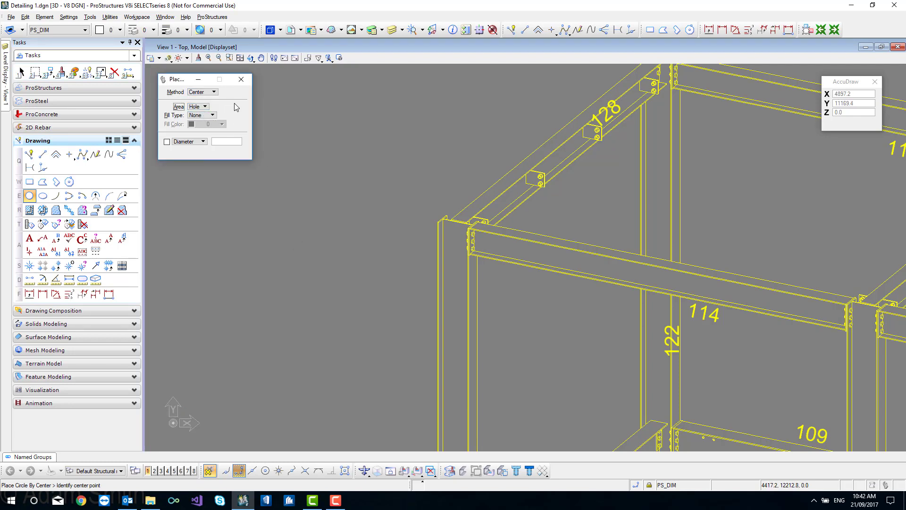
click(458, 229)
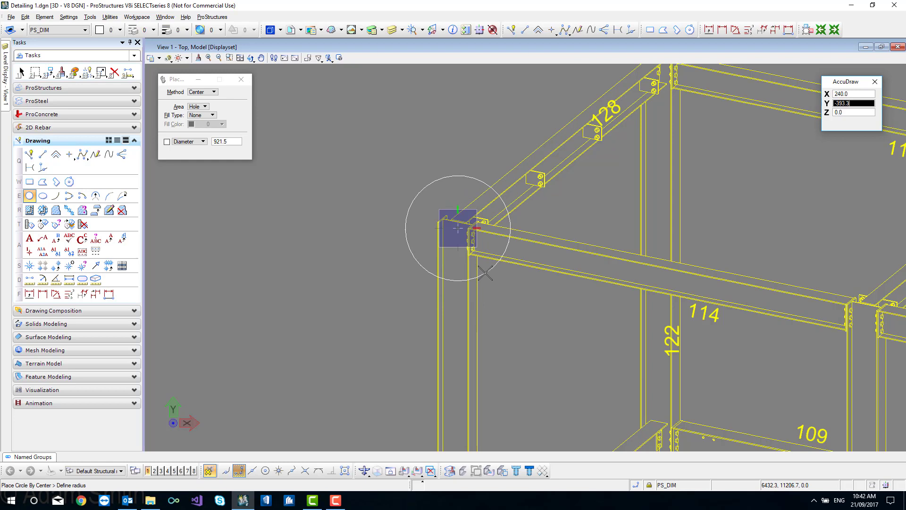
click(492, 270)
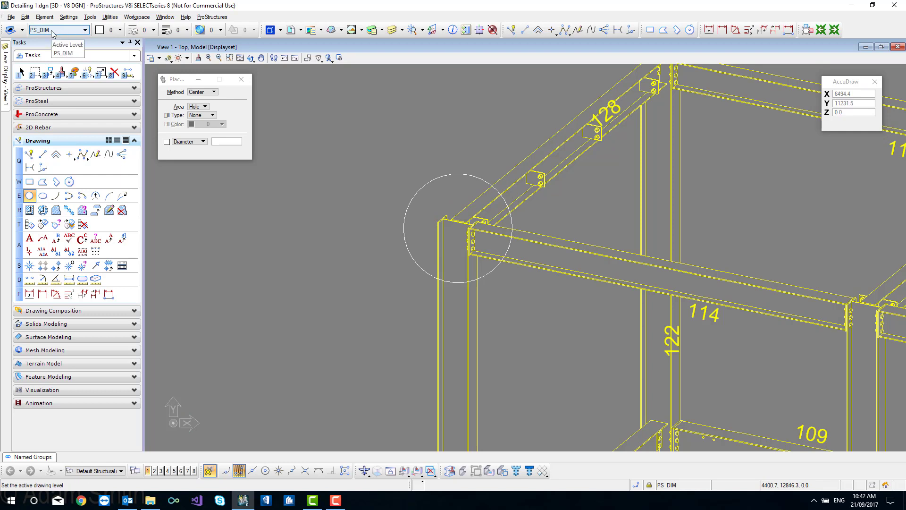
key(Escape)
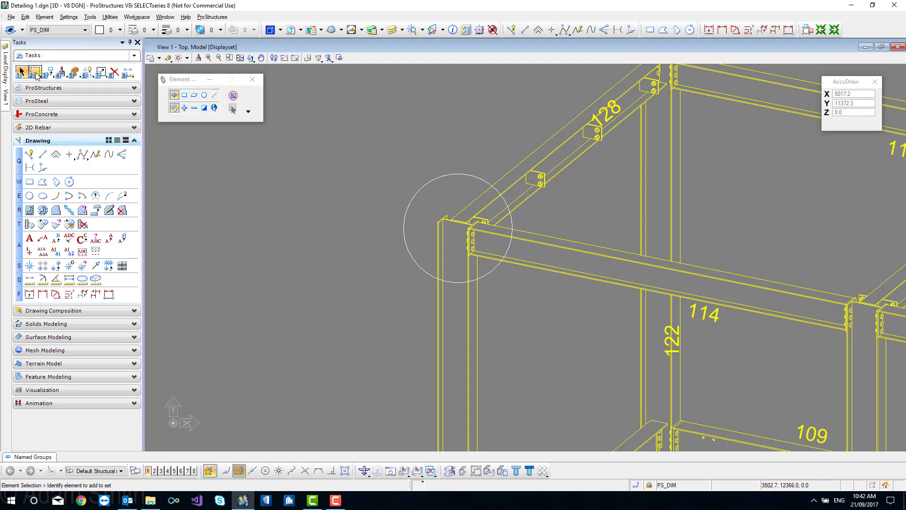
Place a fence from the circle around the corner joint, with fence type Element and fence mode Clip.
drag(34, 72, 95, 82)
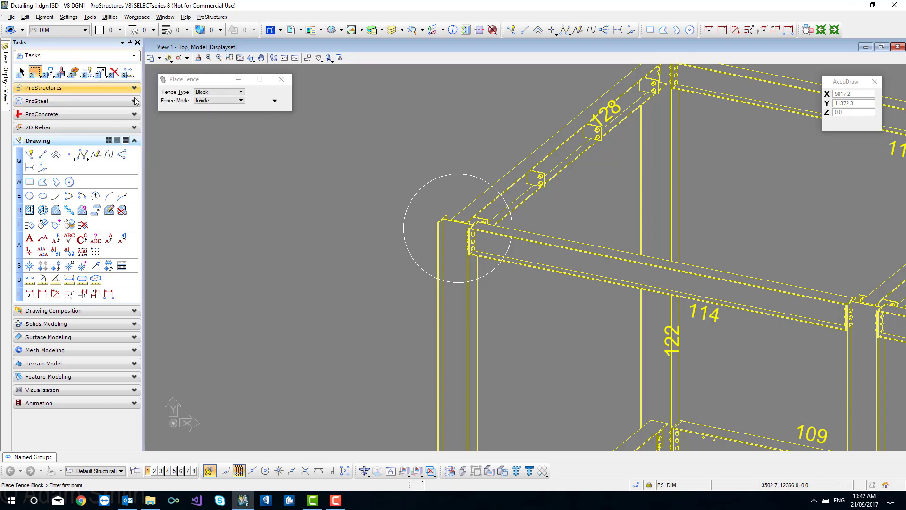
click(240, 93)
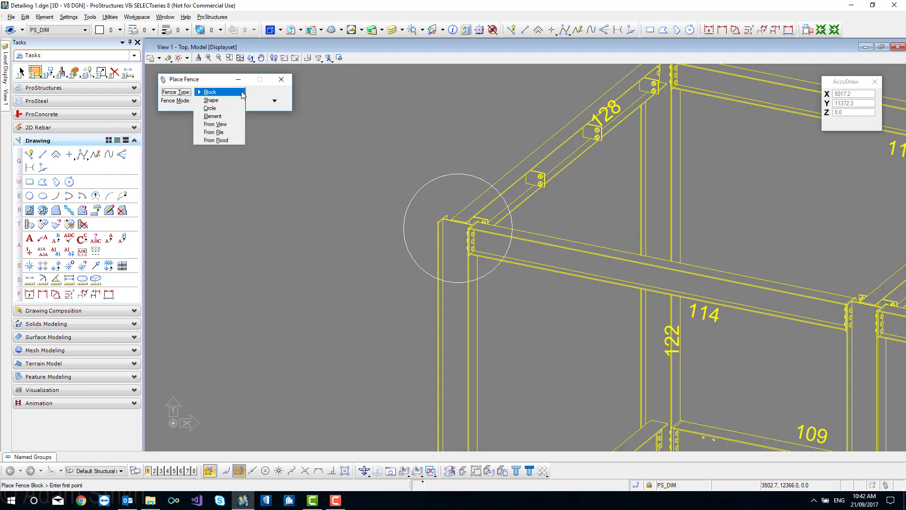
click(216, 115)
click(239, 101)
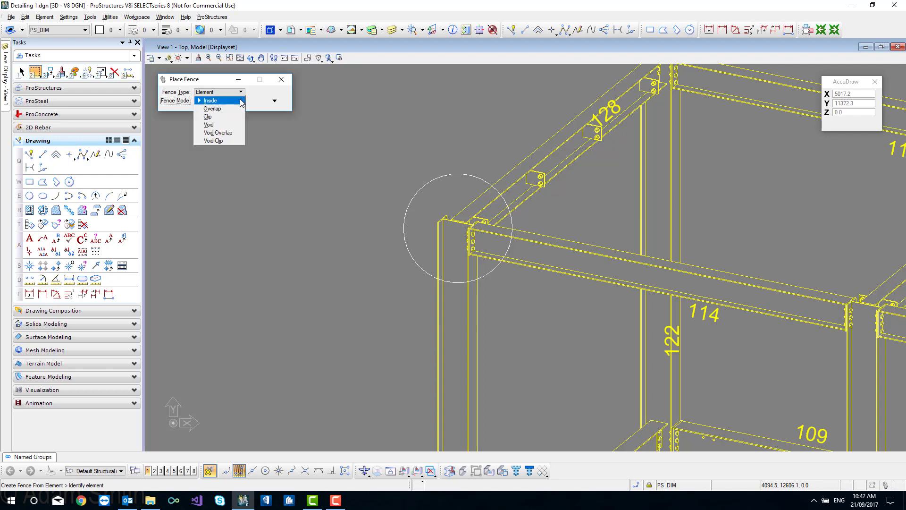
click(217, 117)
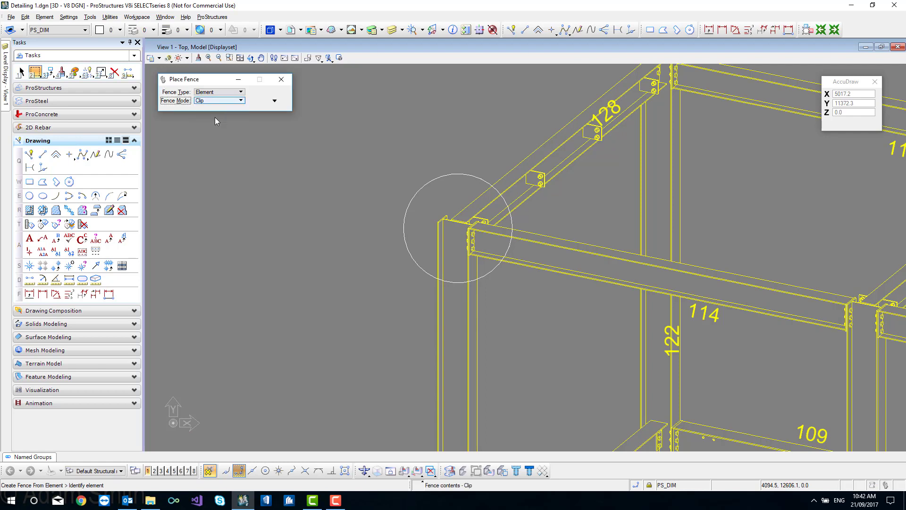
click(404, 219)
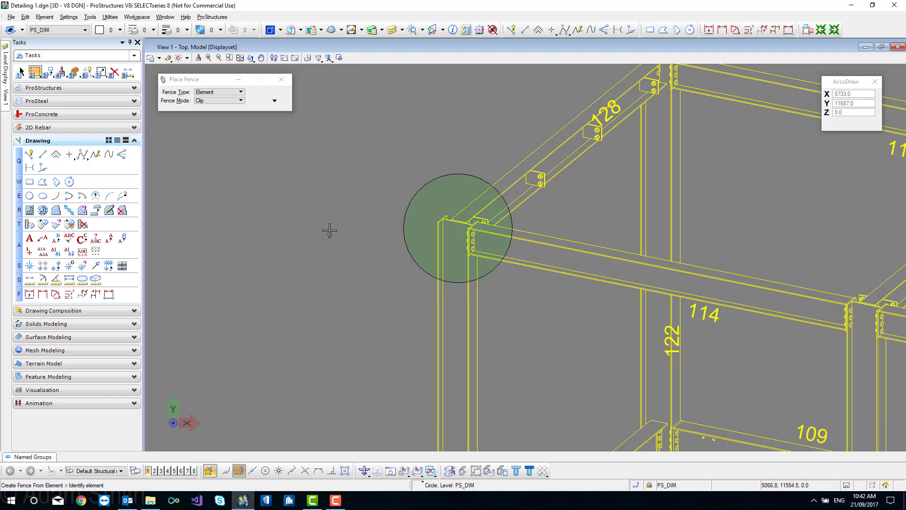
Copy the fence contents once in Clip mode to the empty area above and left of the corner joint as a detail.
middle_drag(330, 231, 405, 297)
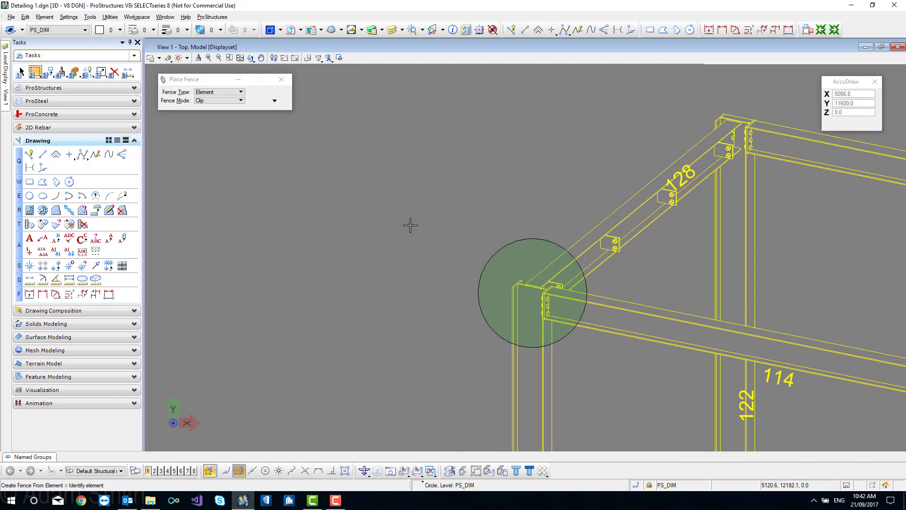
right_click(439, 159)
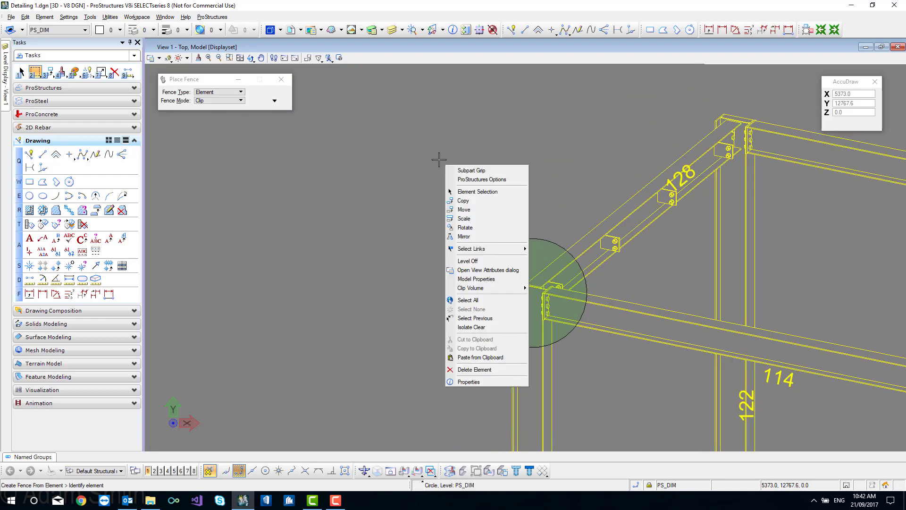
click(466, 200)
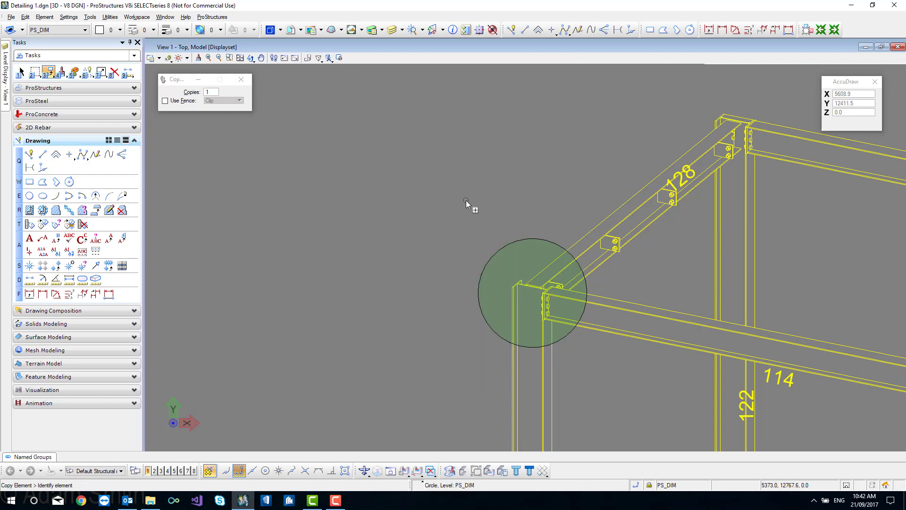
click(165, 102)
click(231, 100)
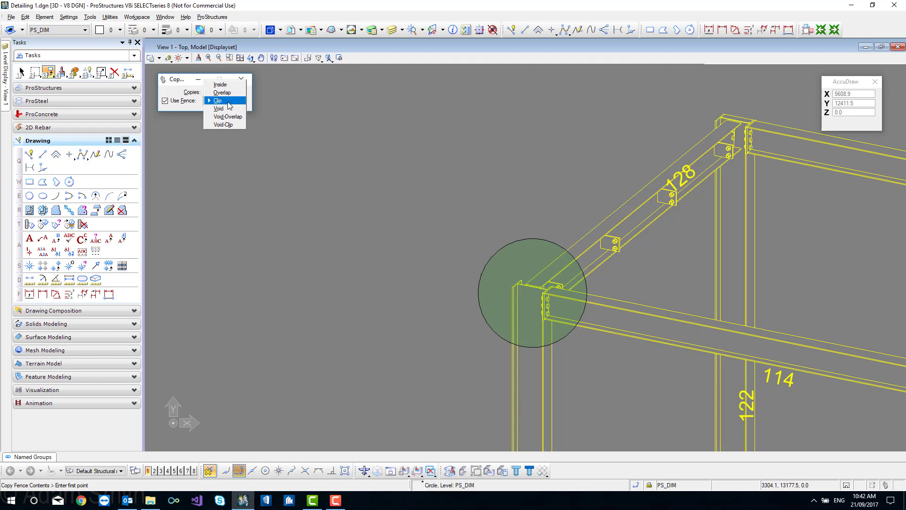
click(230, 100)
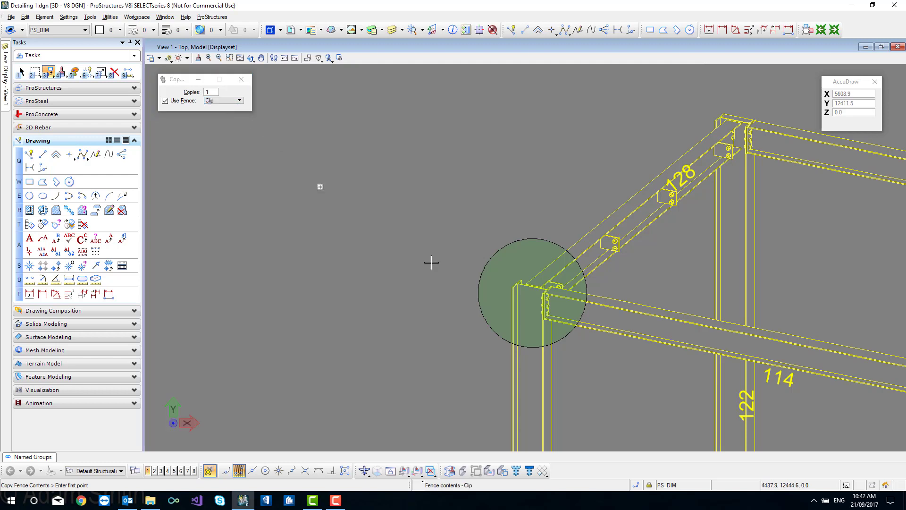
click(485, 263)
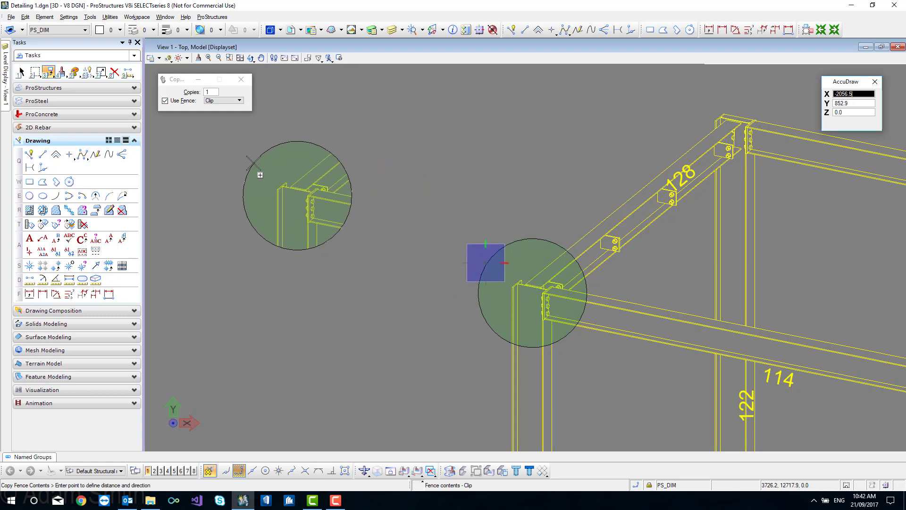
click(190, 154)
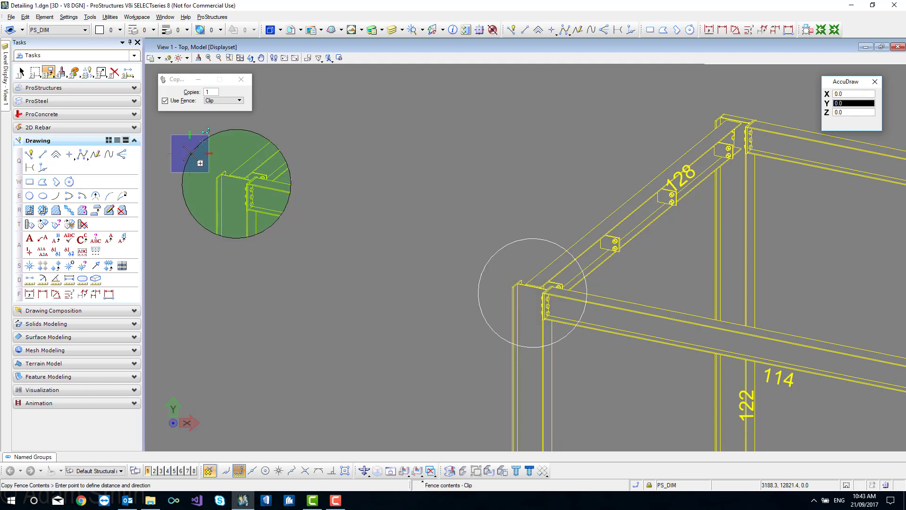
Scale the fenced circular detail by 2 in X, Y and Z in Clip mode about a point near the detail's centre.
right_click(197, 161)
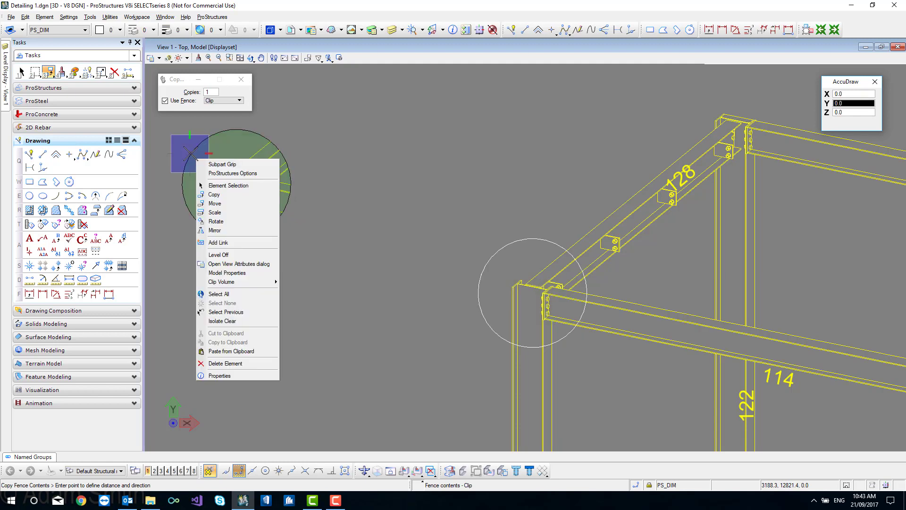
click(222, 212)
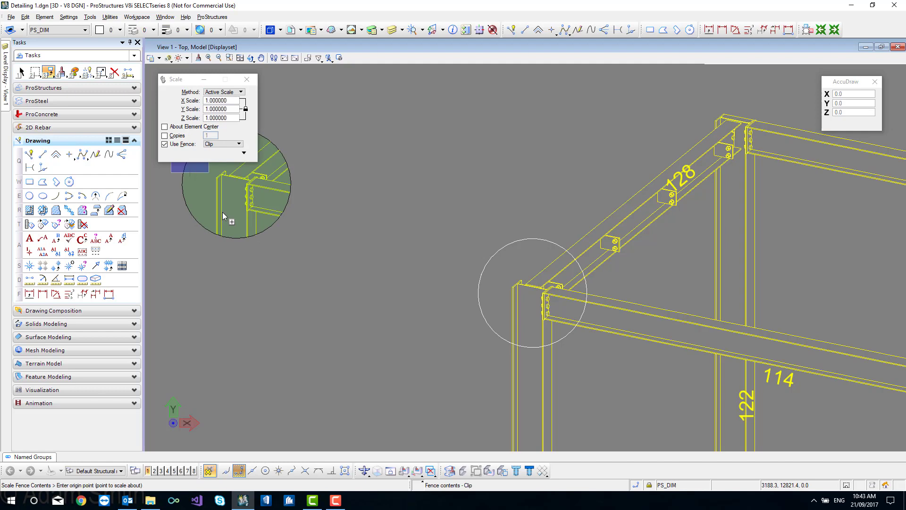
click(193, 103)
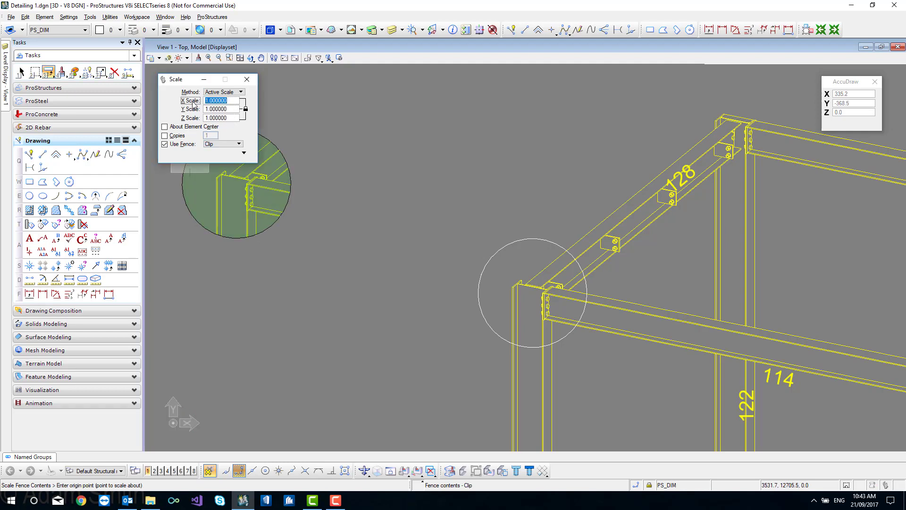
text(2)
key(Tab)
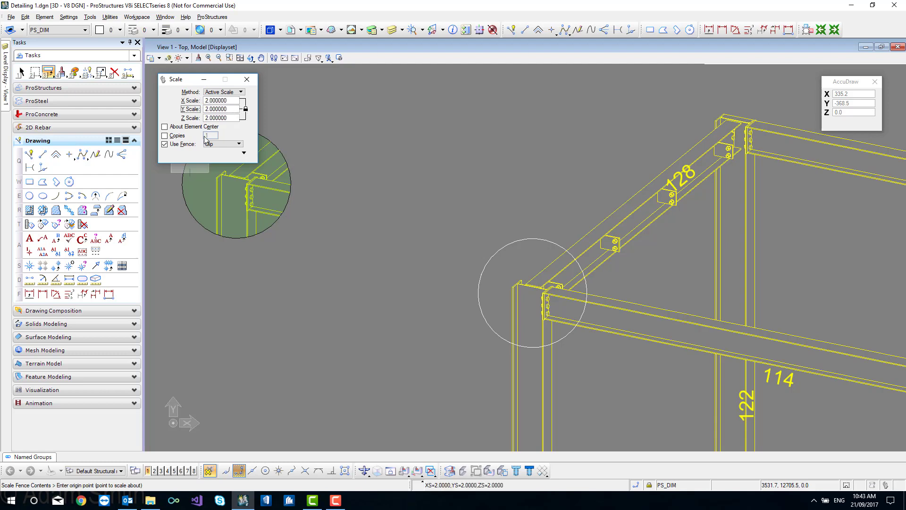
click(232, 181)
key(Escape)
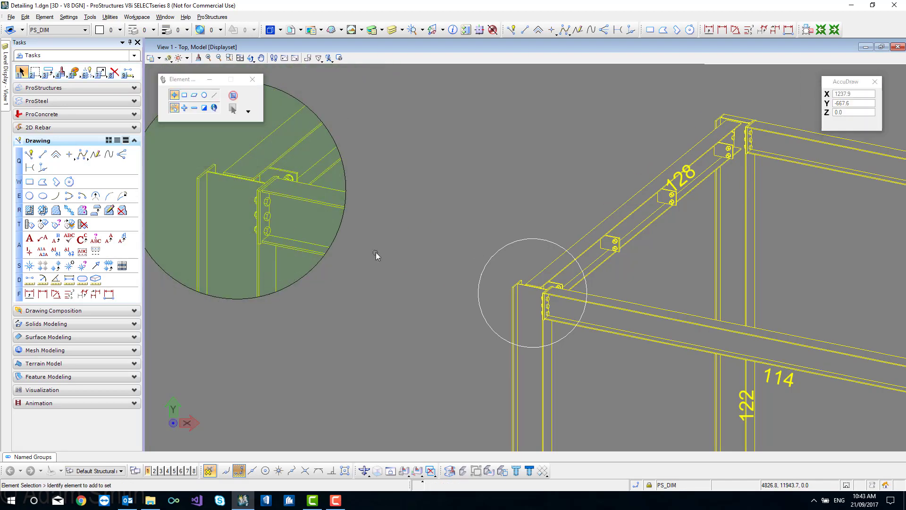
Draw a straight SmartLine from the small circle around the corner joint to the enlarged detail circle, using Perpendicular snap at both ends.
scroll(376, 258, down, 2)
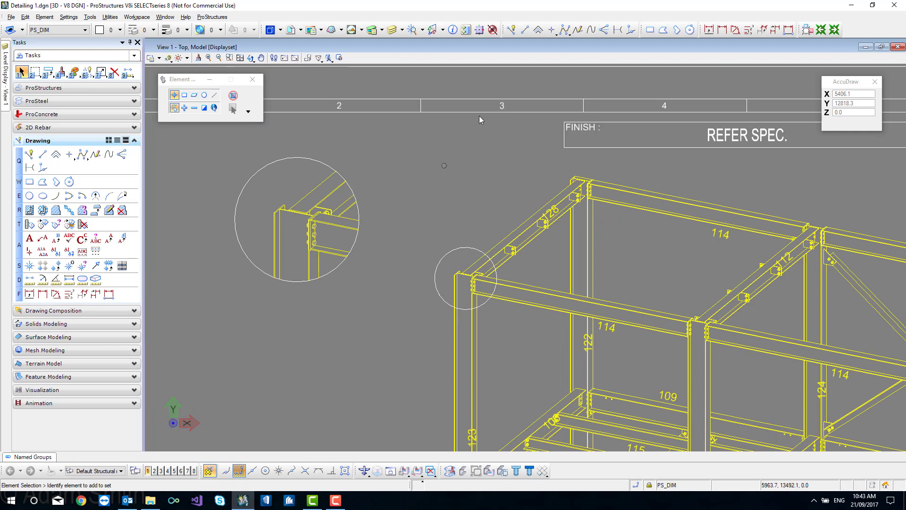
click(511, 30)
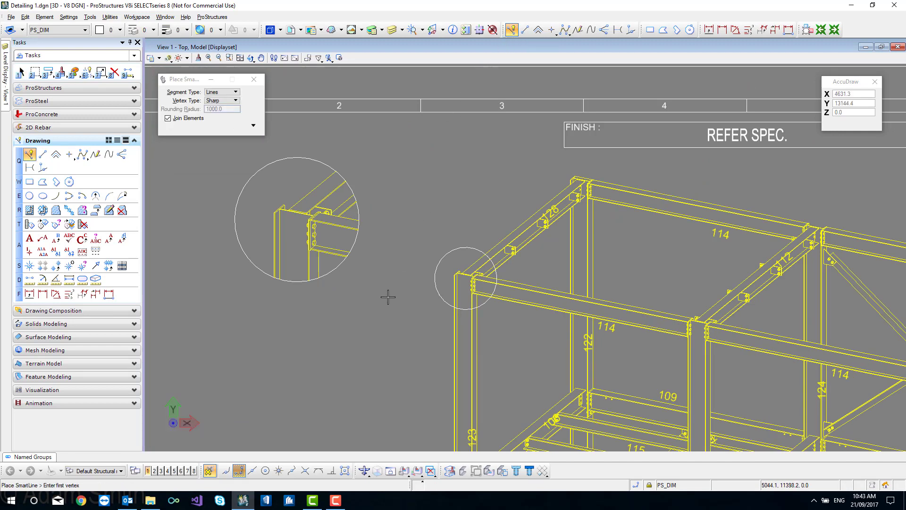
click(332, 471)
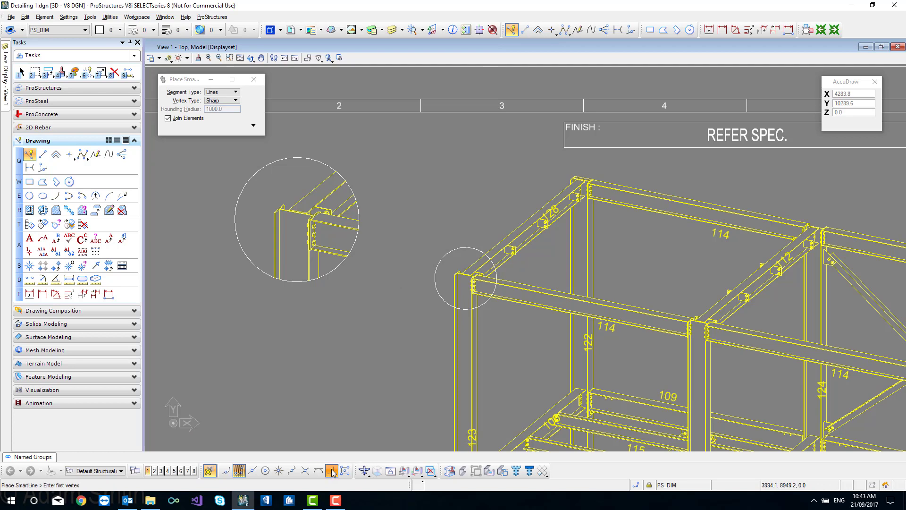
click(435, 288)
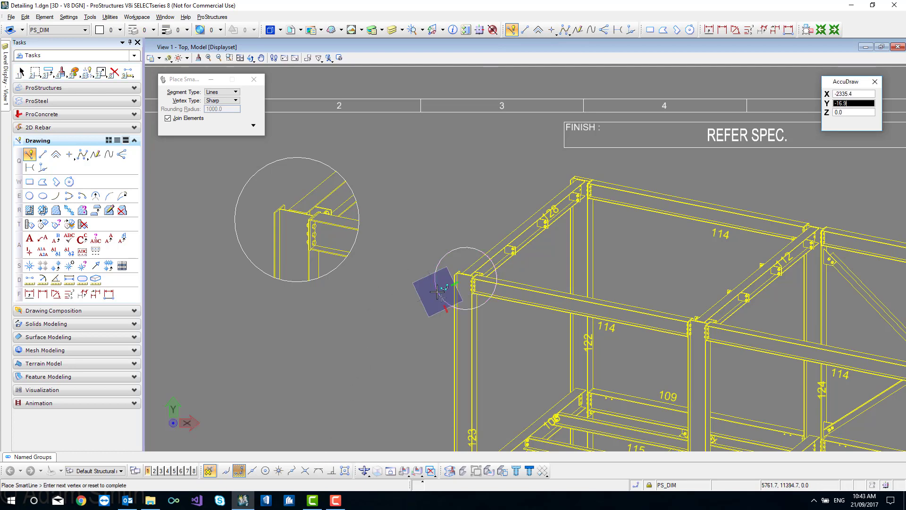
click(332, 472)
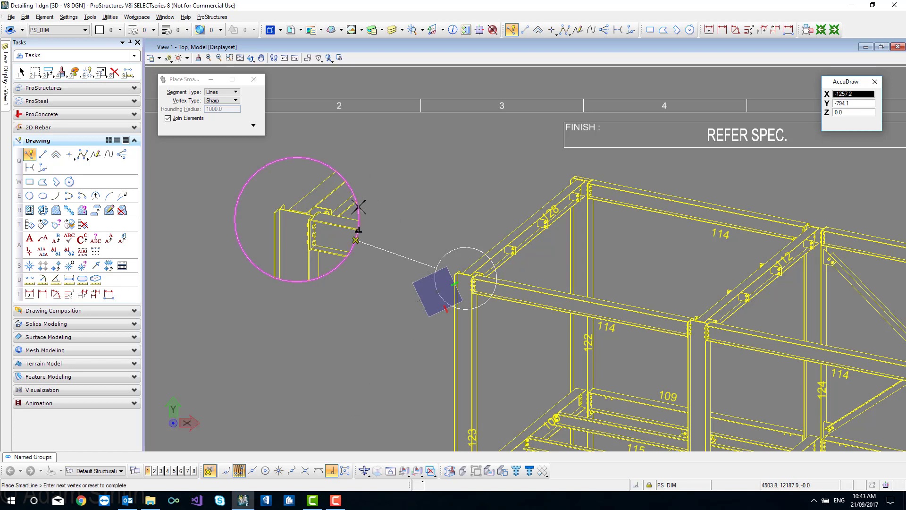
click(359, 230)
right_click(516, 160)
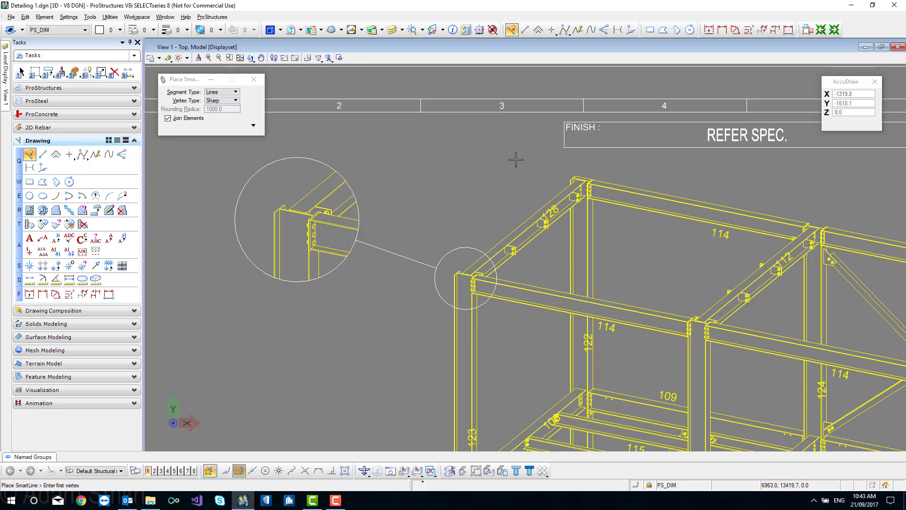
key(Escape)
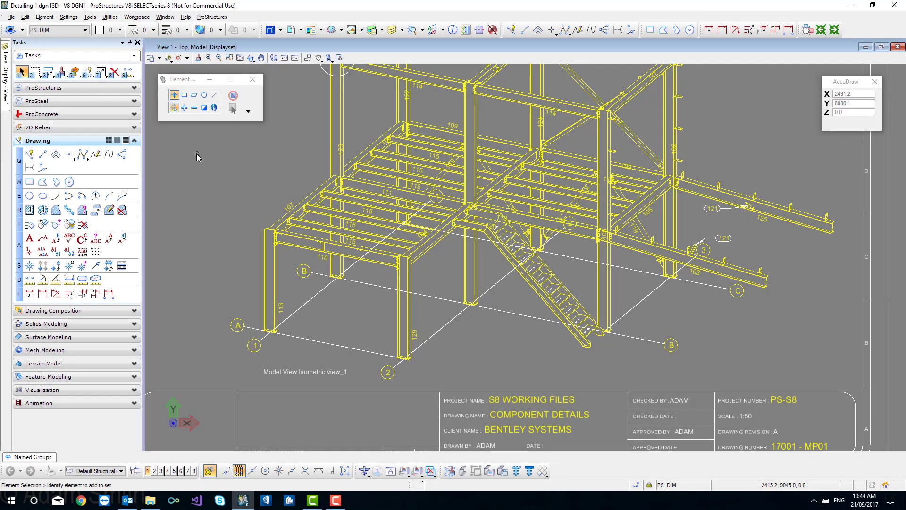
Review the annotation scale and line style scale in the drawing model's properties.
click(281, 31)
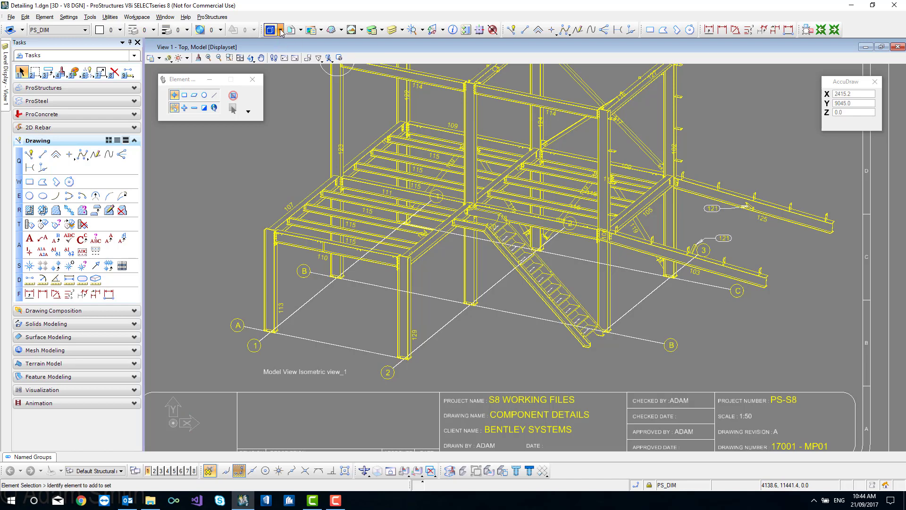
click(281, 31)
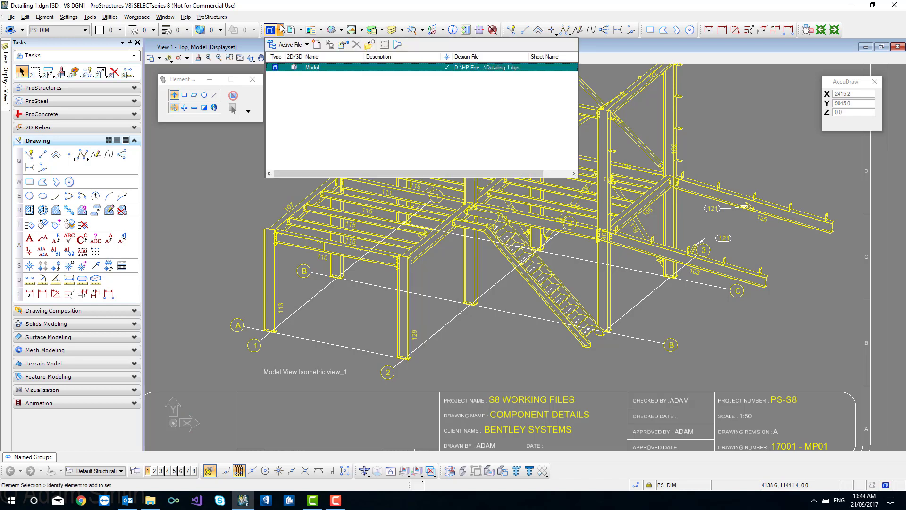
right_click(309, 70)
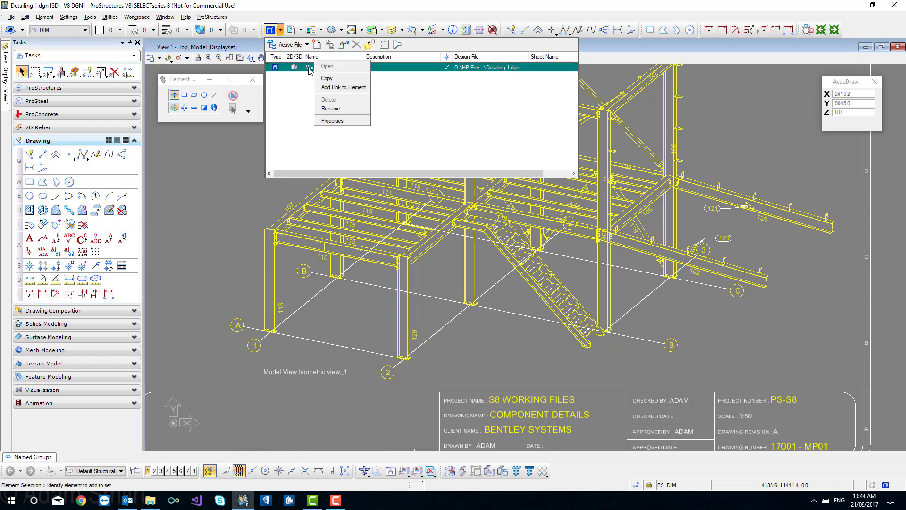
click(340, 123)
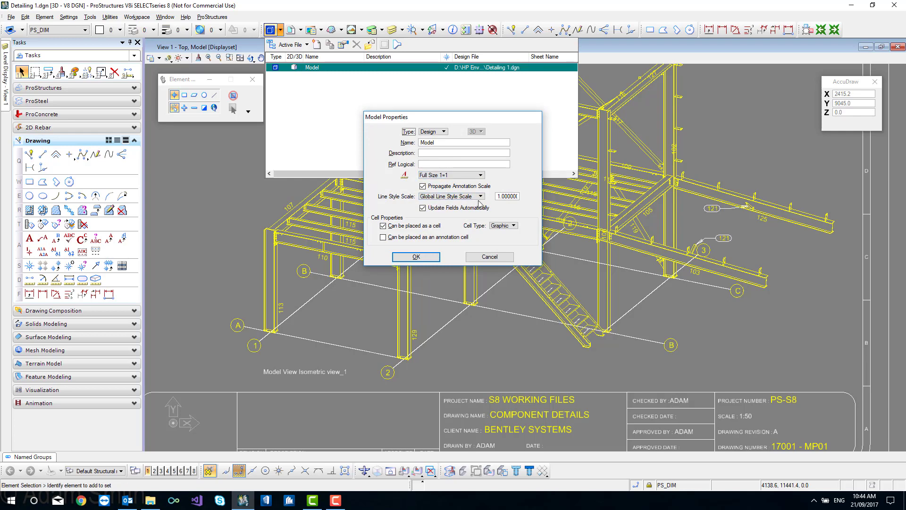
drag(502, 200, 497, 201)
click(418, 259)
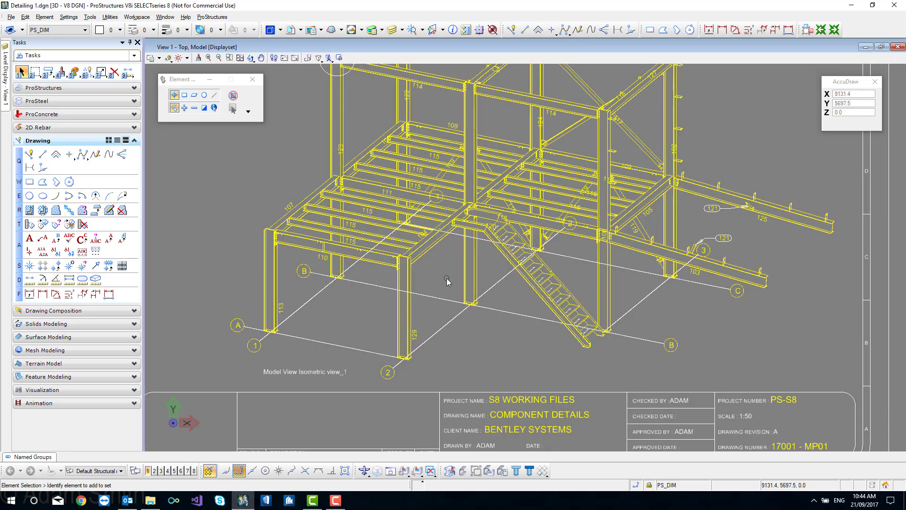
Examine the stacked drawing sheets and the member labels and dimensions on the 1:30 elevations.
scroll(467, 292, down, 5)
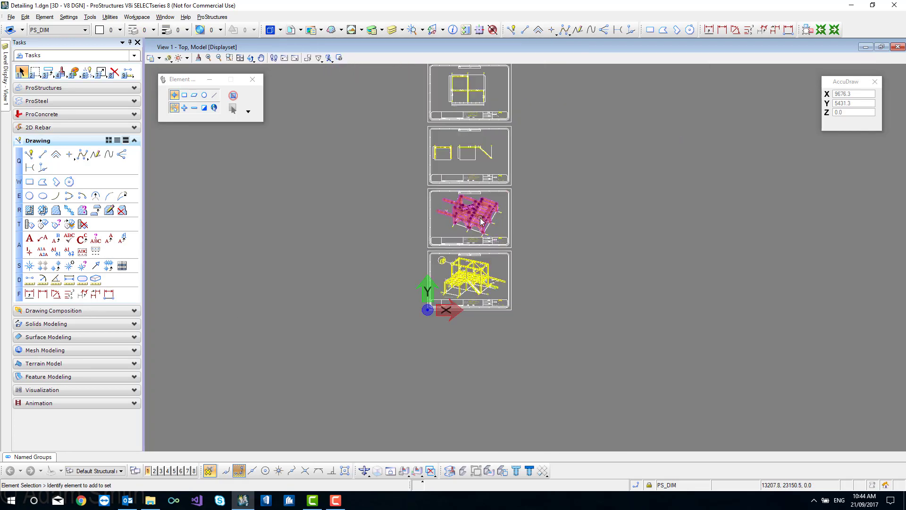
scroll(491, 243, up, 5)
middle_drag(491, 93, 477, 289)
right_click(478, 290)
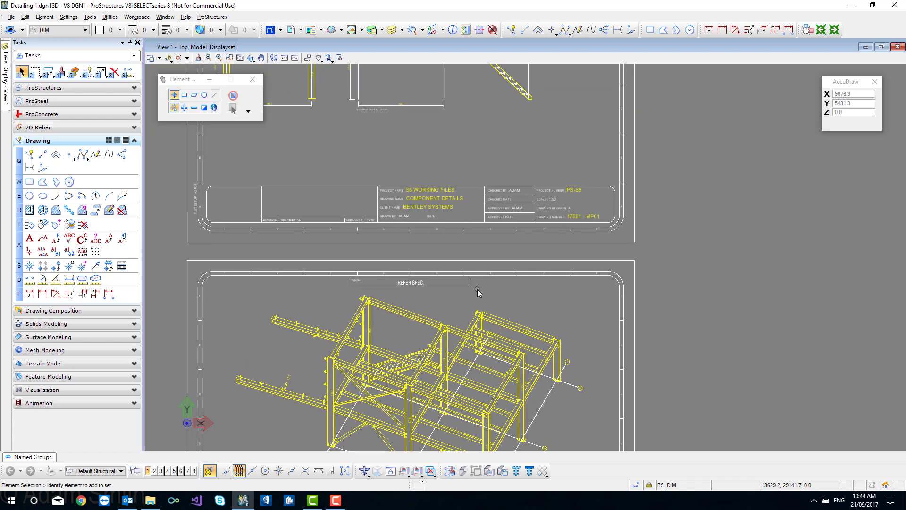
scroll(477, 264, down, 4)
scroll(465, 223, up, 3)
scroll(476, 227, up, 5)
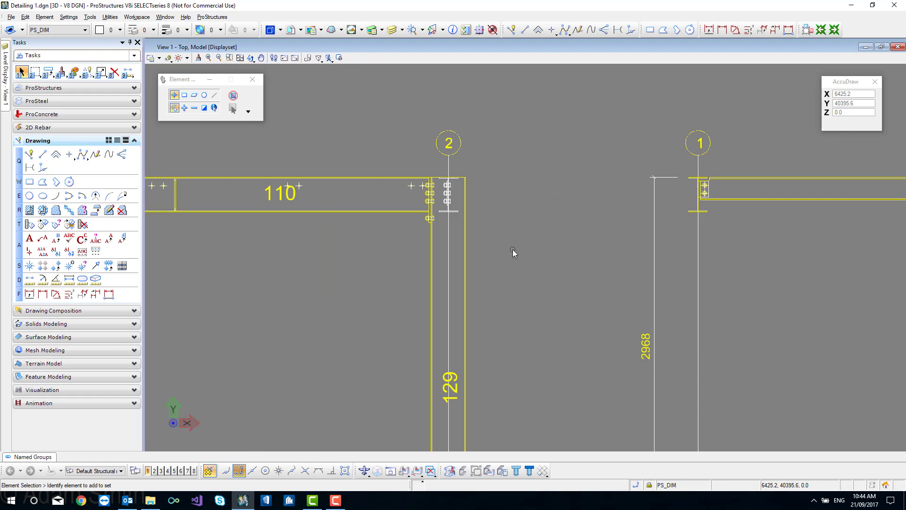
scroll(513, 249, down, 5)
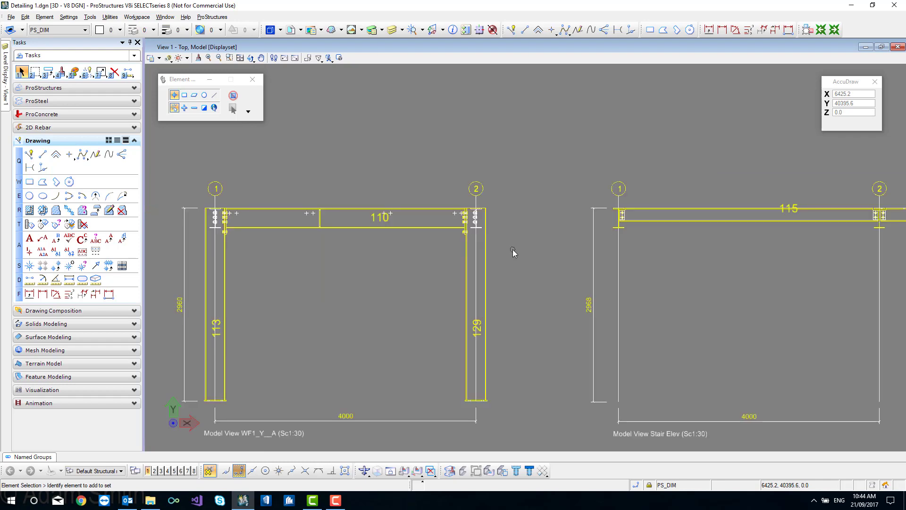
Examine the member labels and dimension lines of the elevation across grids C, B and A.
scroll(570, 80, up, 2)
scroll(572, 80, up, 3)
middle_drag(566, 193, 557, 305)
middle_drag(532, 222, 532, 222)
scroll(516, 223, down, 1)
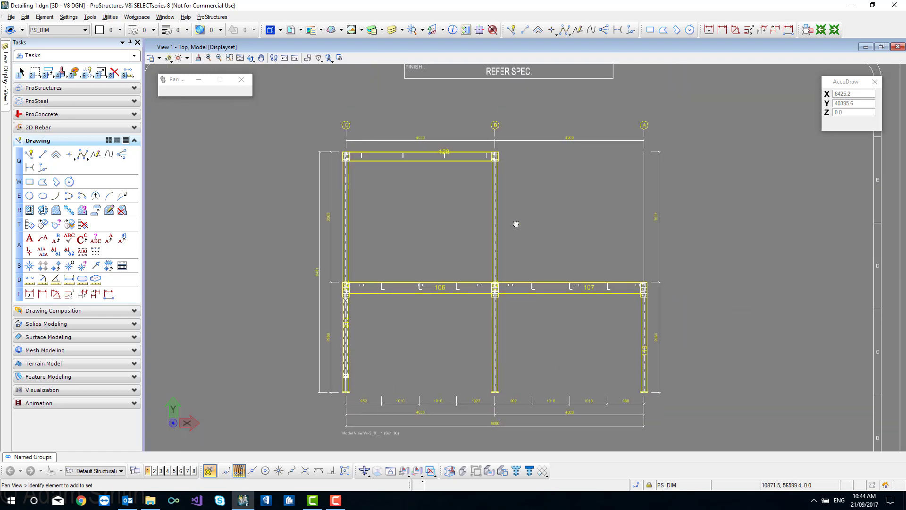
right_click(499, 207)
scroll(499, 206, up, 5)
scroll(550, 216, down, 2)
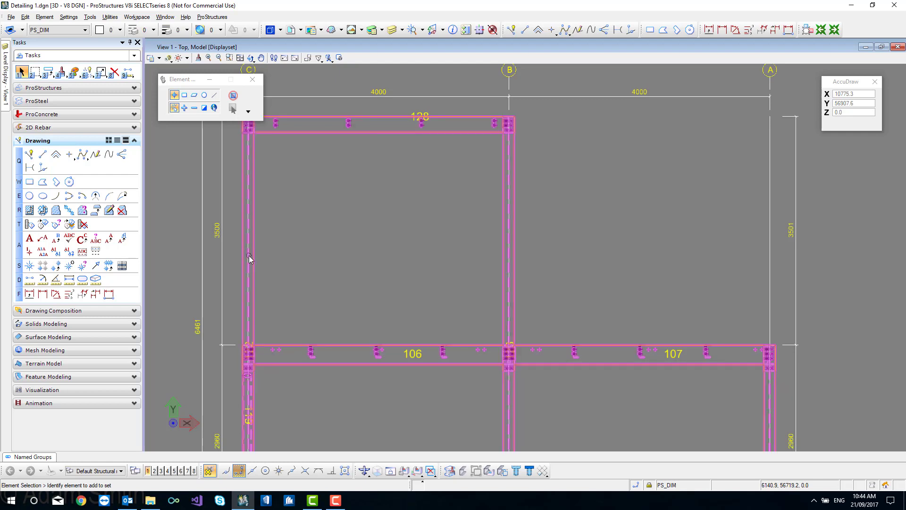
scroll(369, 261, down, 2)
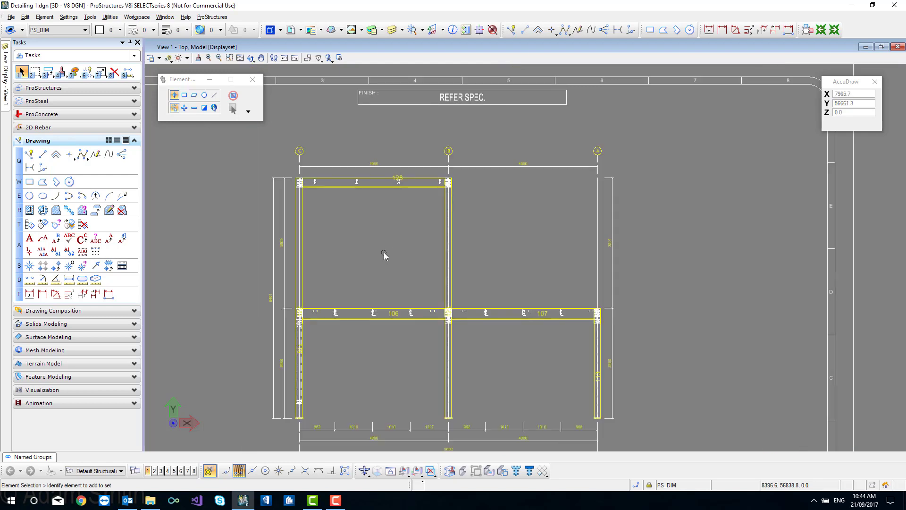
scroll(384, 255, down, 2)
scroll(358, 269, up, 2)
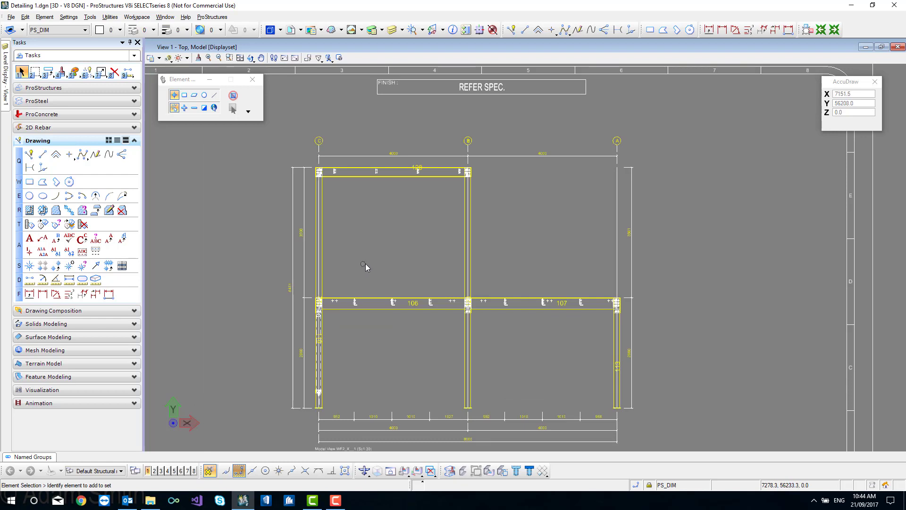
middle_drag(366, 267, 403, 234)
right_click(404, 235)
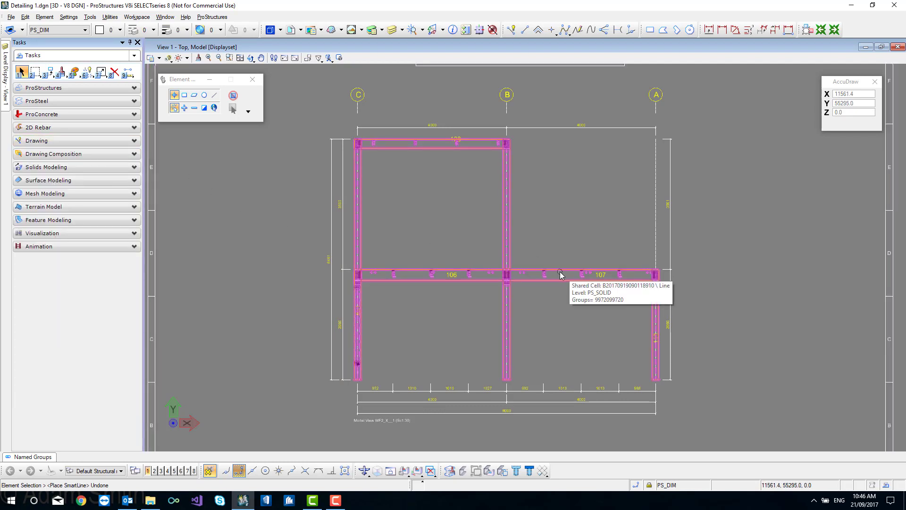
Open the dimension styles from Linear Dimension and copy the name of the style PS_STD_DS30.00-LS1.00.
click(722, 30)
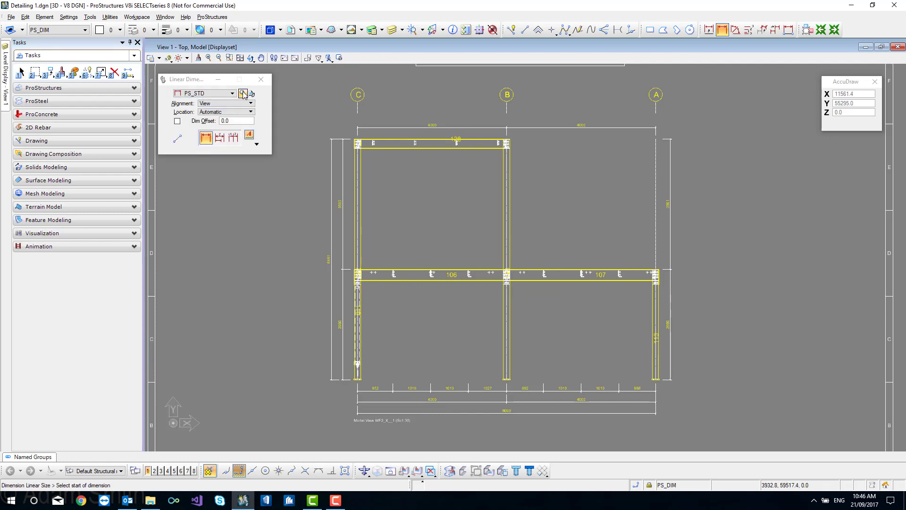
click(242, 94)
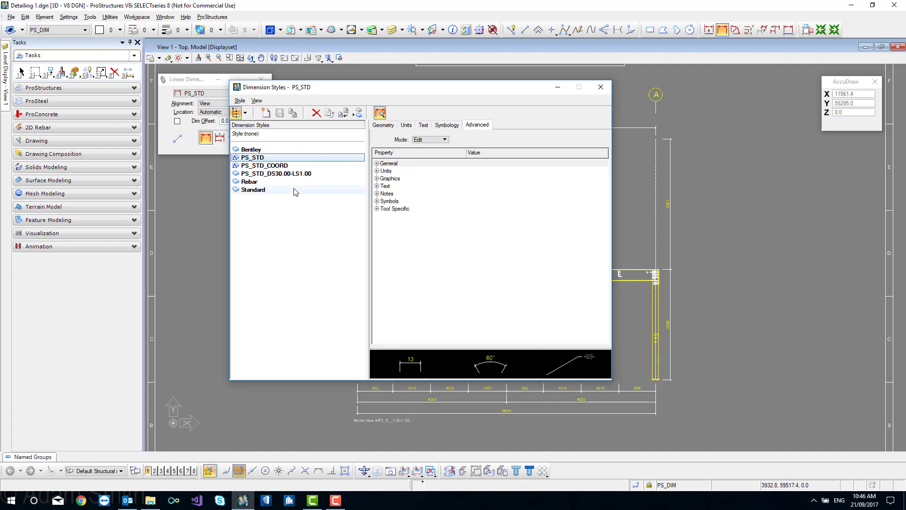
click(289, 174)
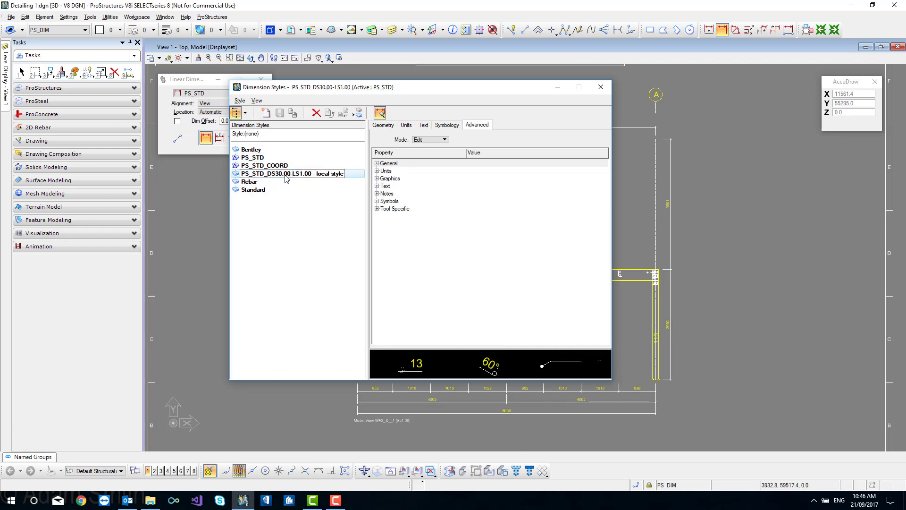
click(265, 159)
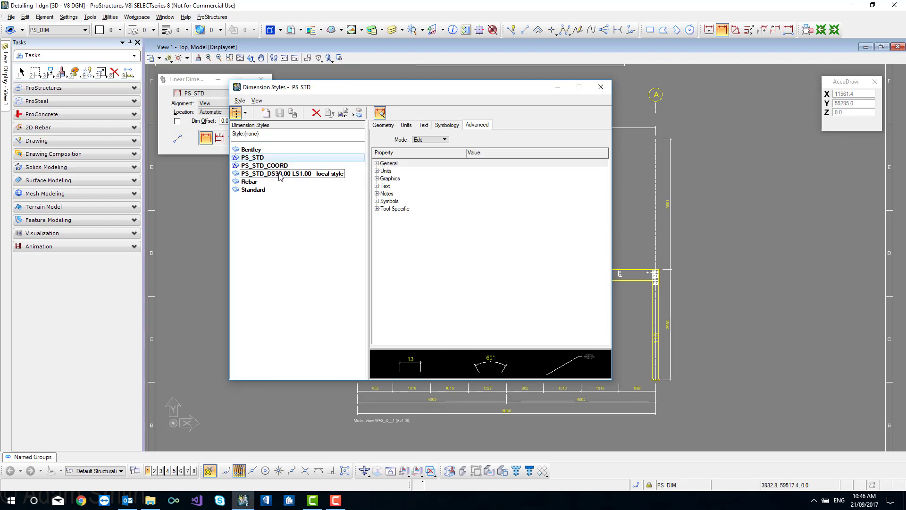
click(273, 175)
click(272, 175)
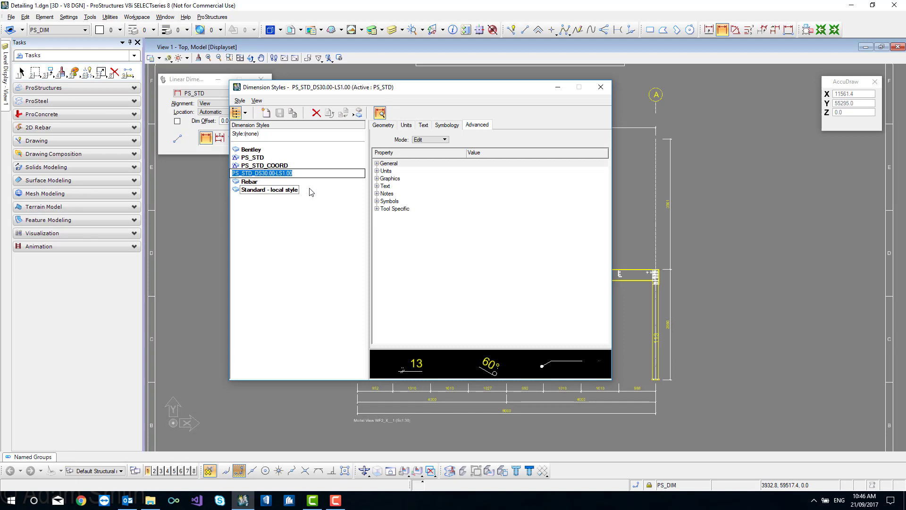
key(End)
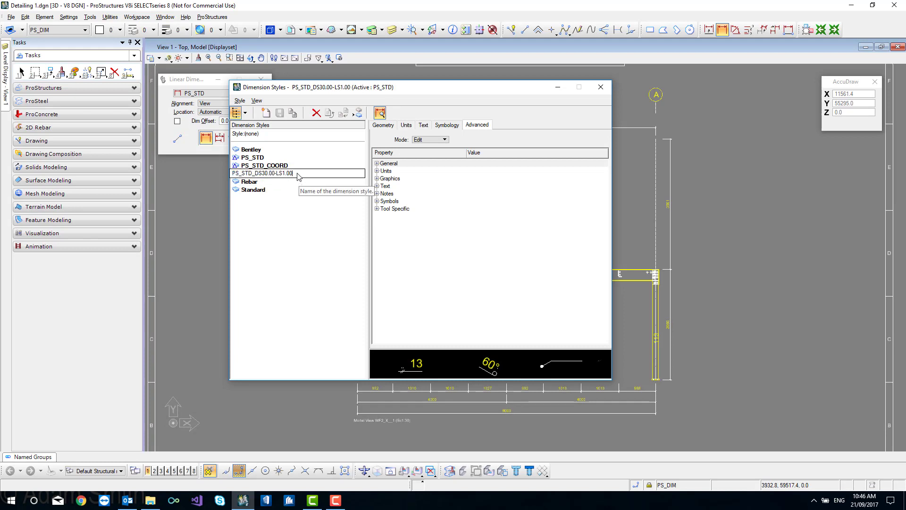
Duplicate the dimension style PS_STD and name the copy PS_STD_DS50.00-LS1.00.
click(261, 158)
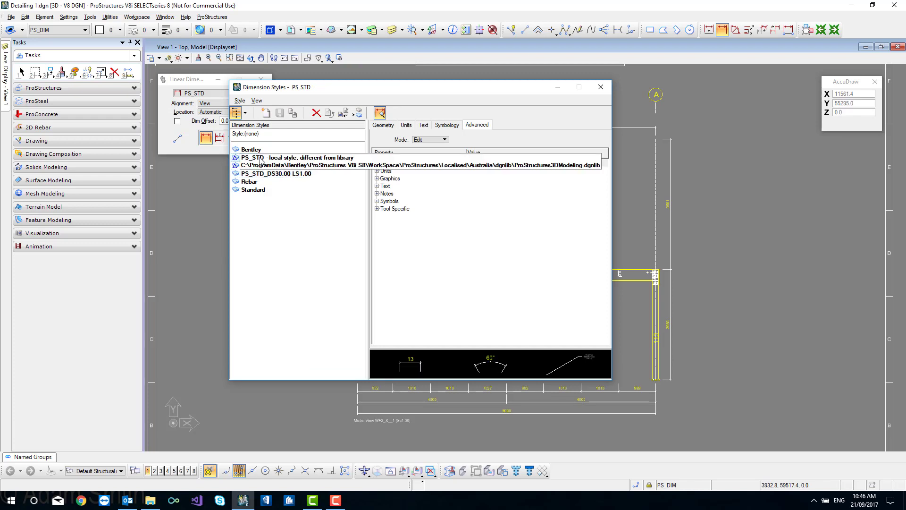
right_click(262, 160)
click(281, 181)
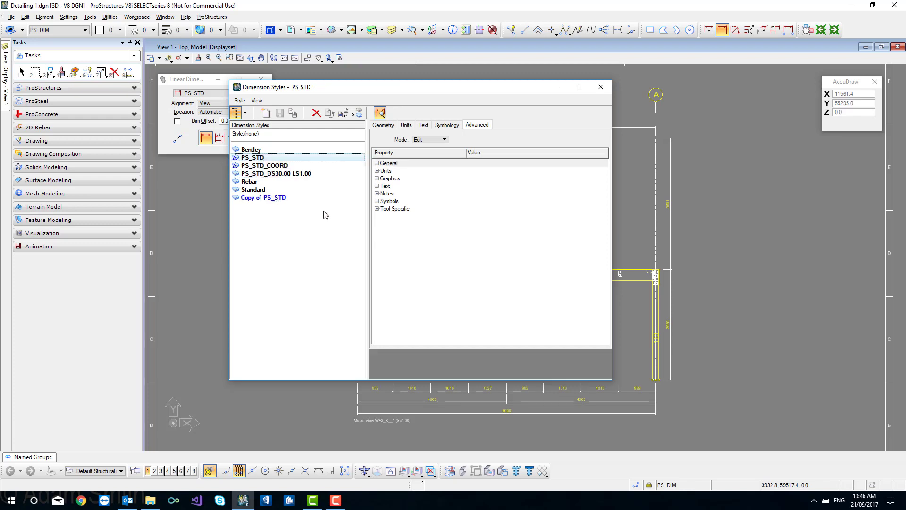
key(F2)
key(ctrl+v)
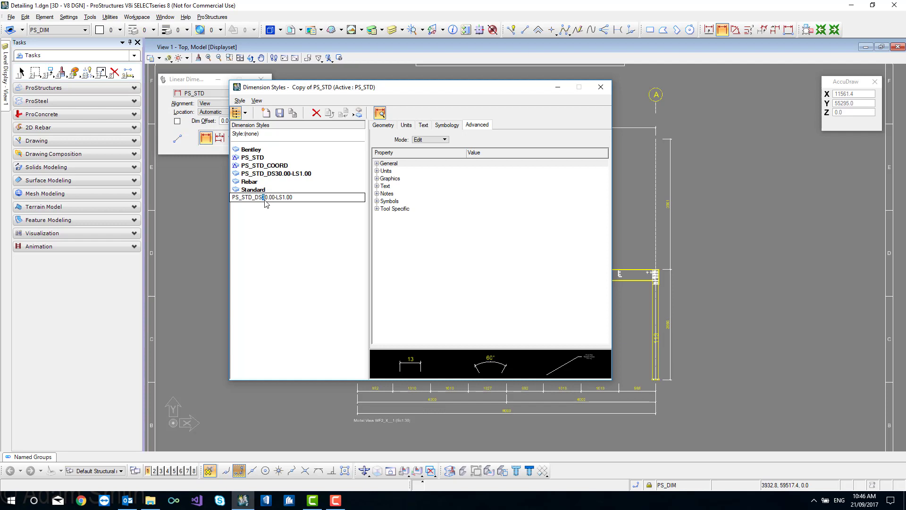
text(5)
key(Return)
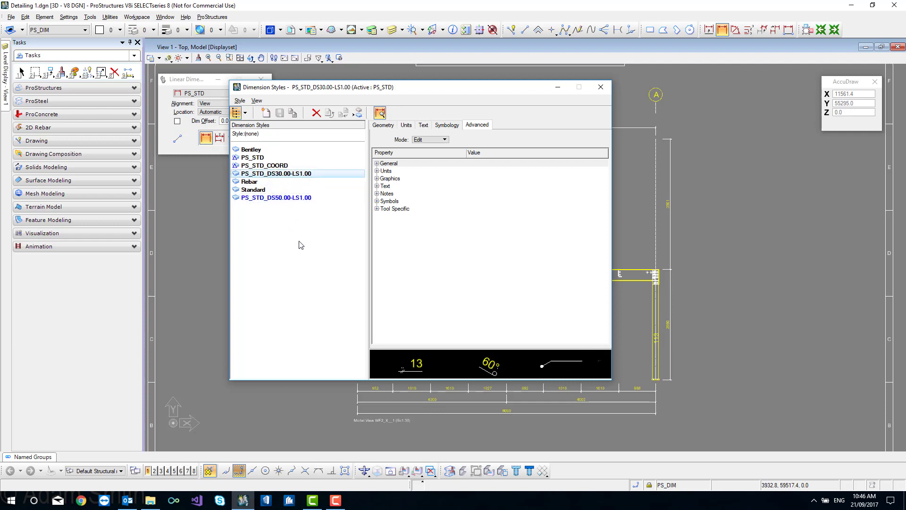
Set the annotation scale of the dimension style PS_STD_DS50.00-LS1.00 to 50 and save the style.
click(282, 198)
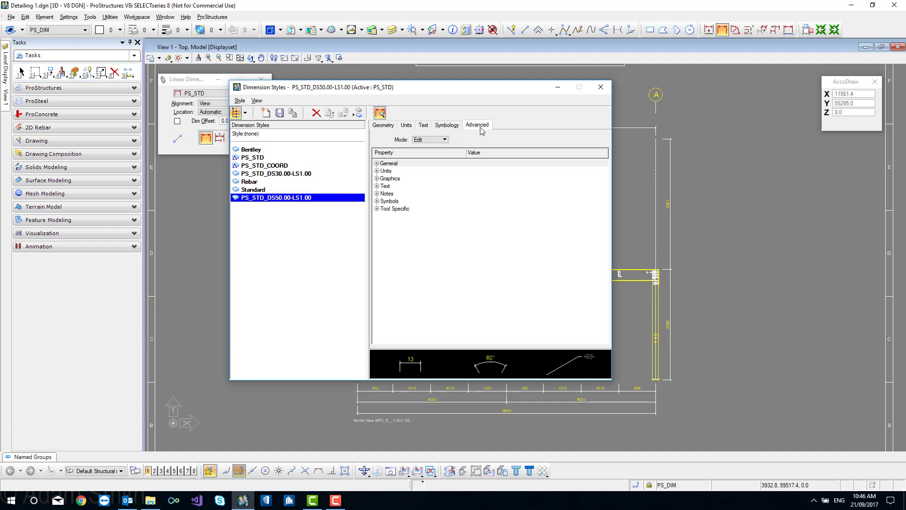
click(377, 164)
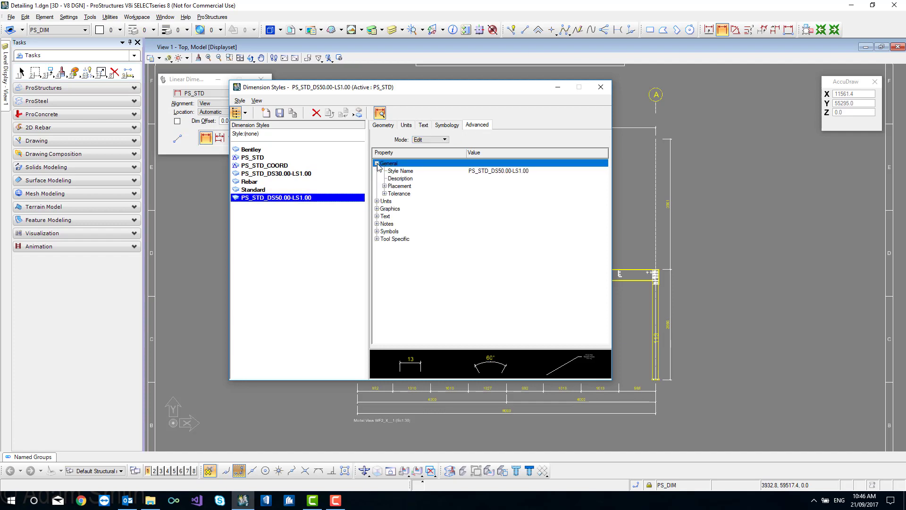
click(384, 186)
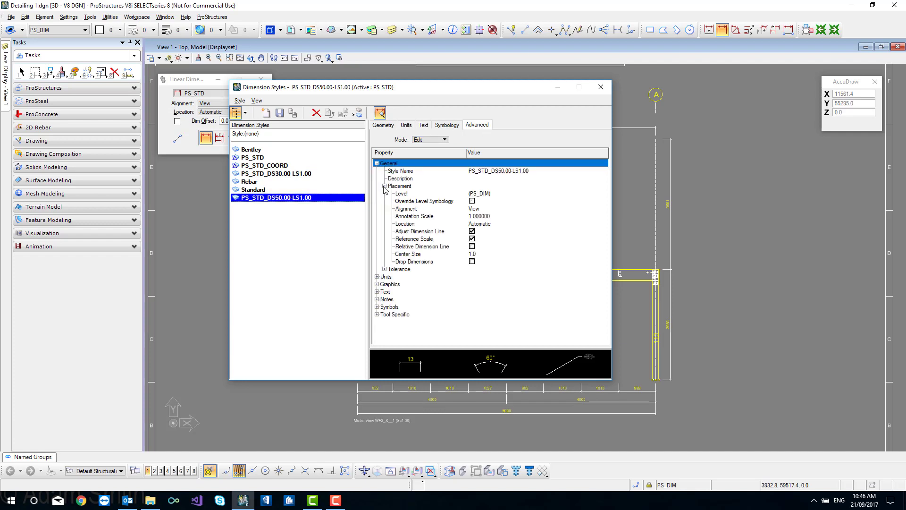
mouse_move(405, 220)
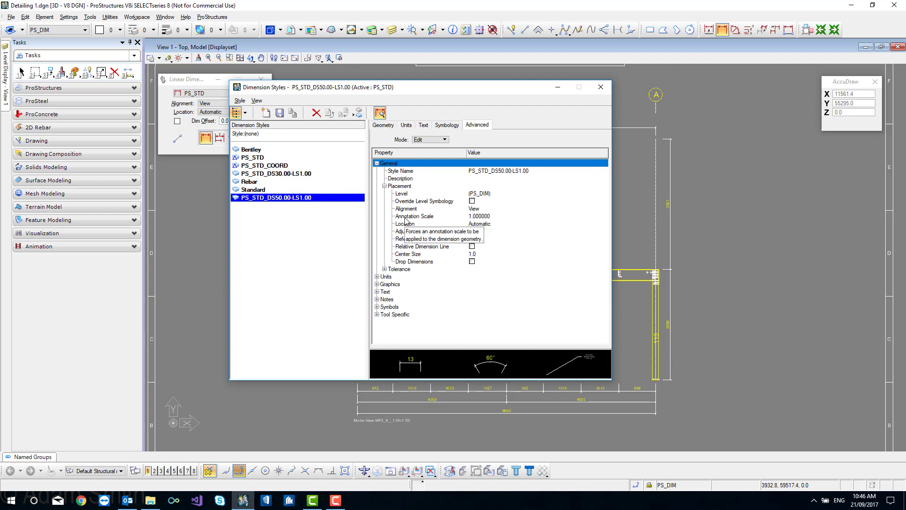
click(477, 217)
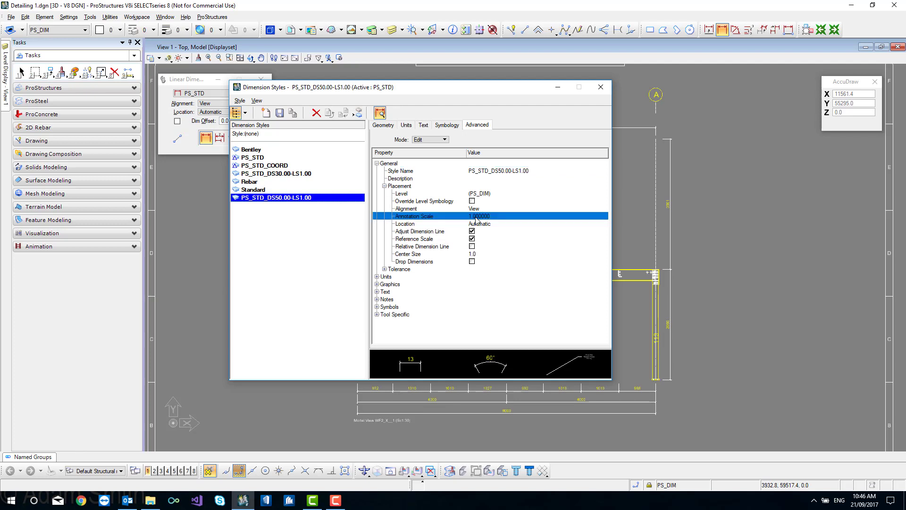
click(481, 218)
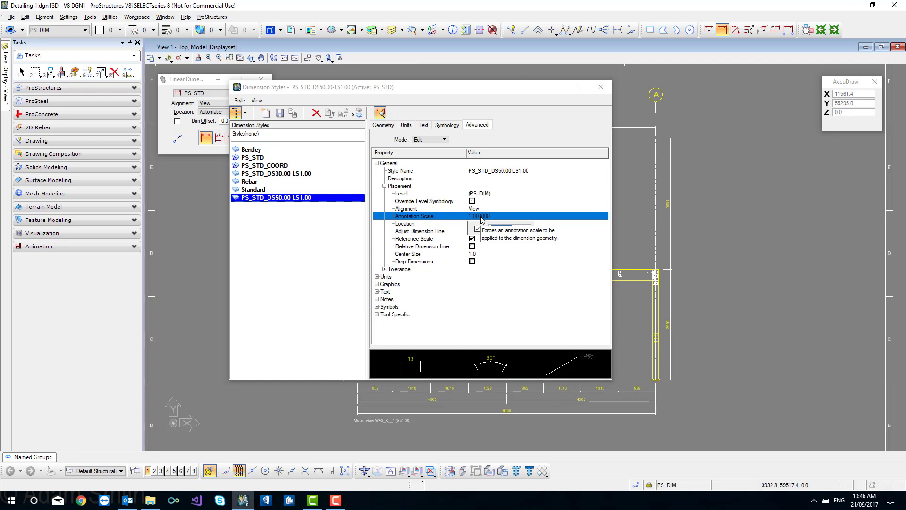
text(5)
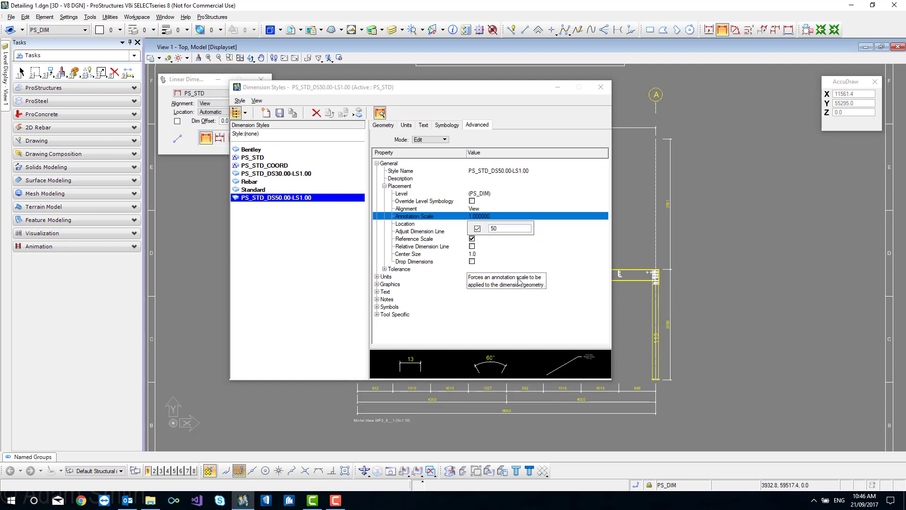
text(0)
key(Return)
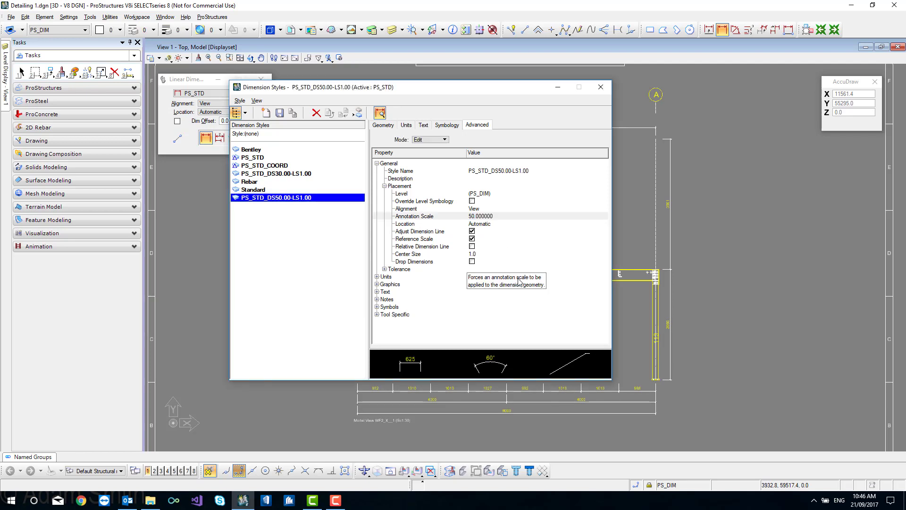
click(280, 114)
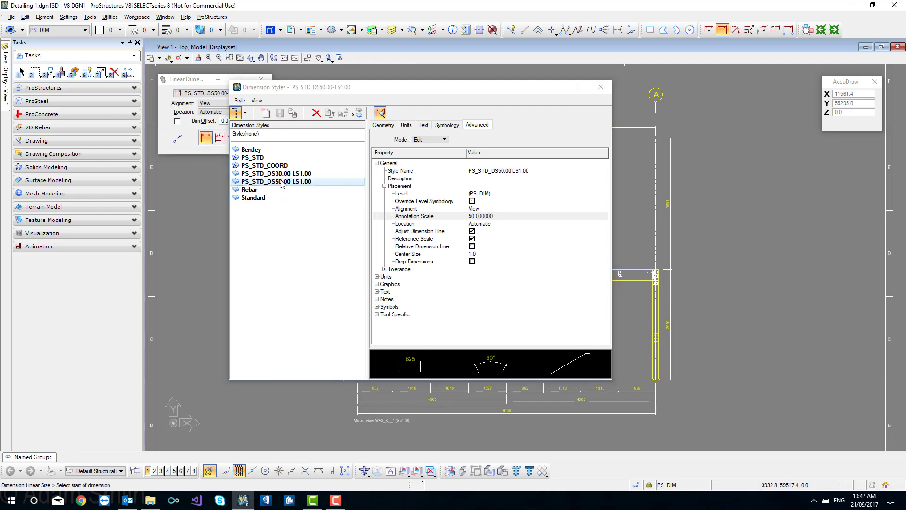
click(602, 87)
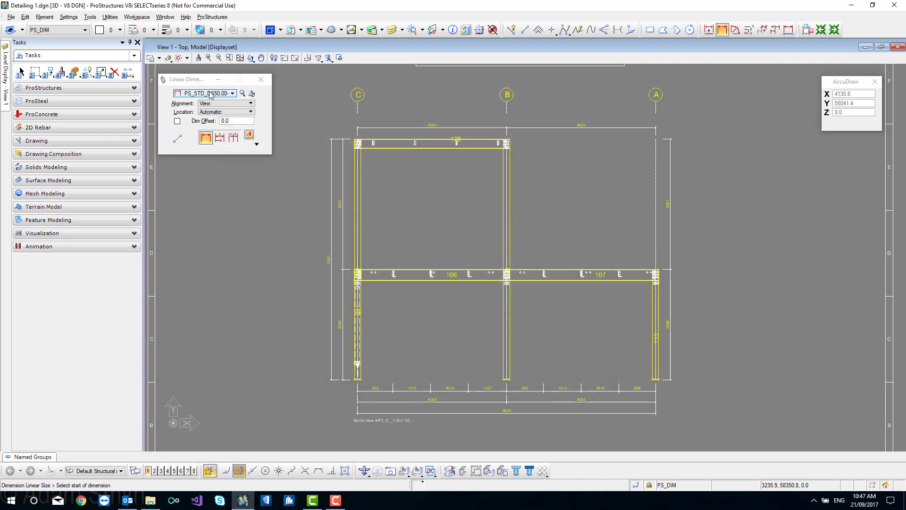
click(261, 81)
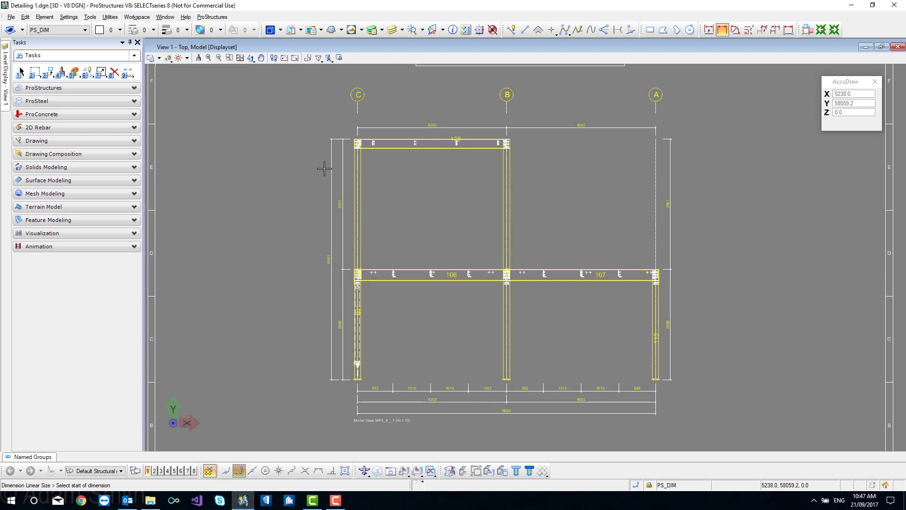
Apply the dimension style PS_STD_DS50.00-LS1.00 to all dimensions of the elevation across grids C, B and A.
click(21, 72)
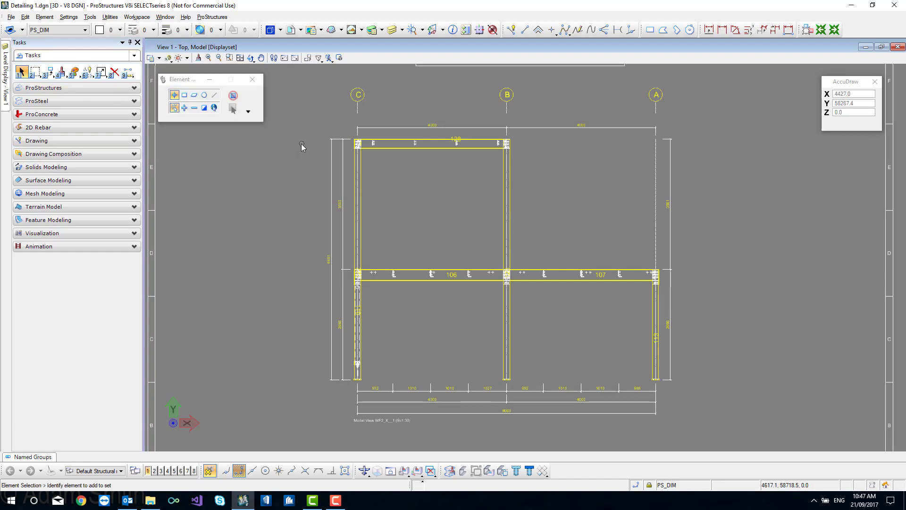
drag(302, 107, 739, 423)
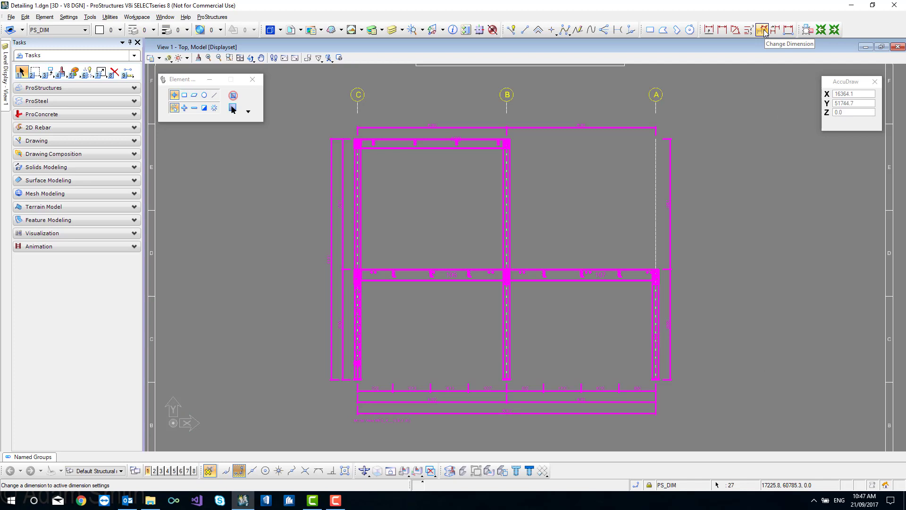
click(764, 30)
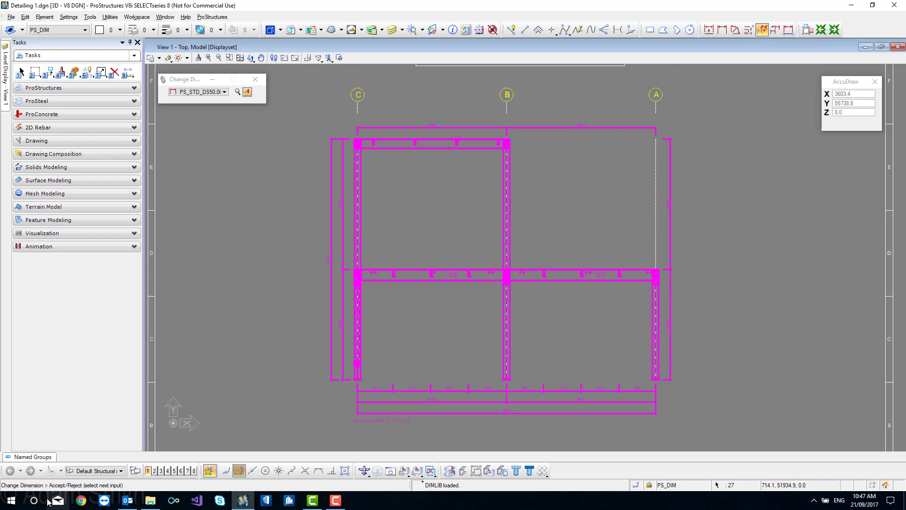
click(267, 208)
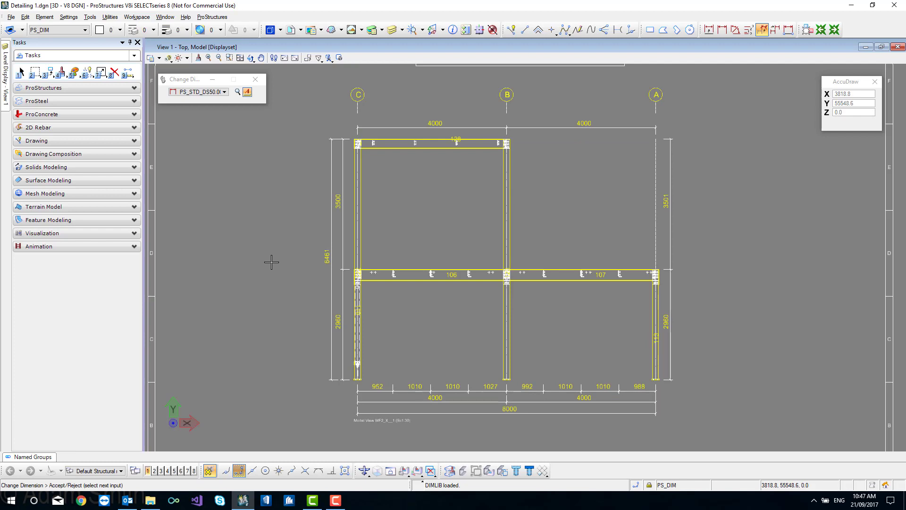
Delete the upper vertical dimension beside grid A, above the beam labelled 107.
click(20, 72)
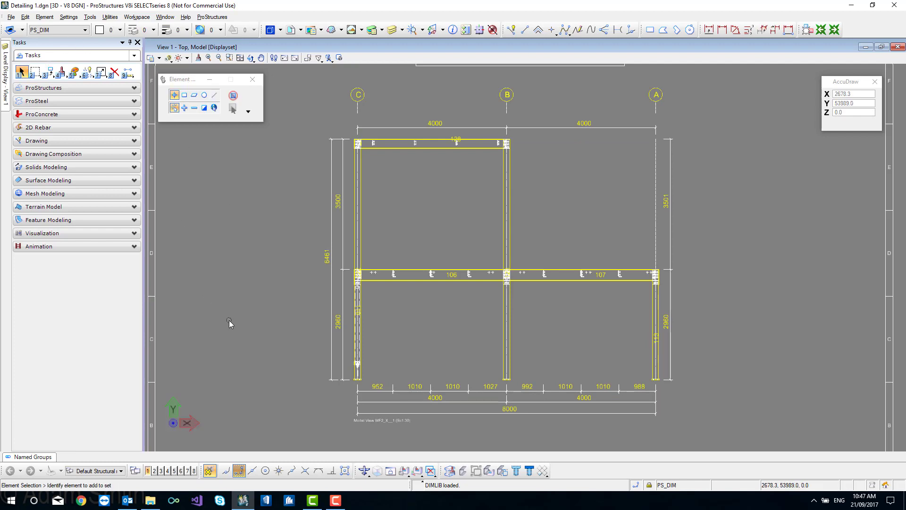
click(332, 249)
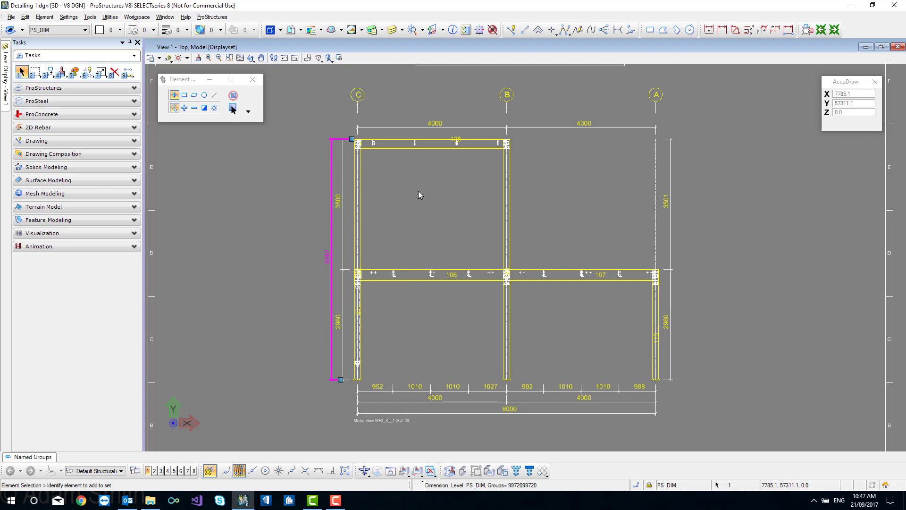
click(415, 168)
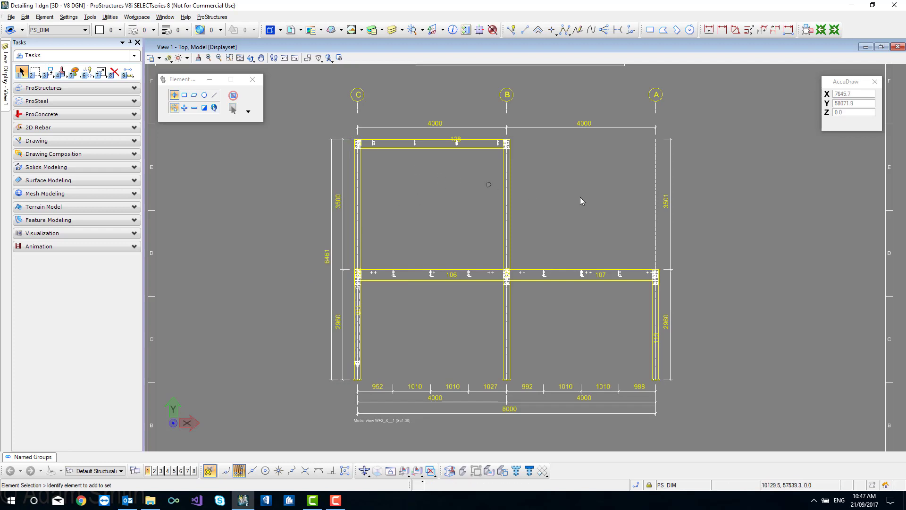
click(669, 199)
key(Delete)
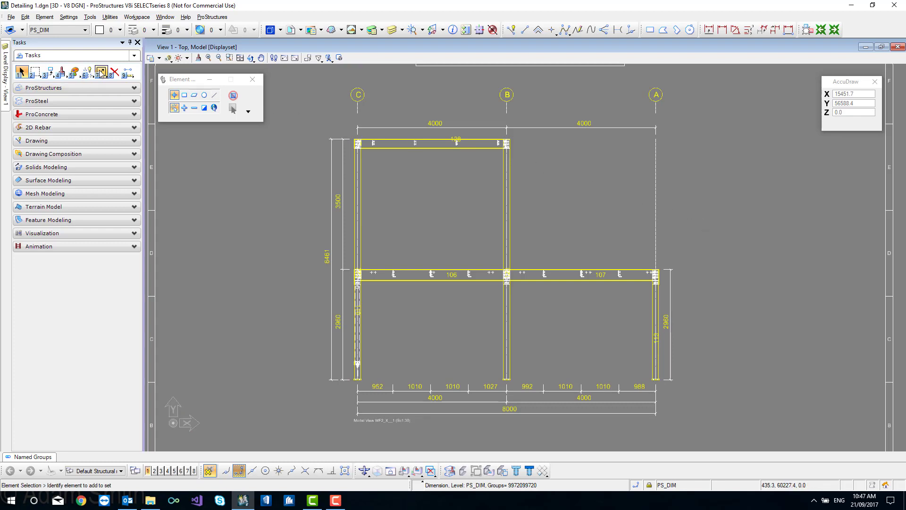
Move the overall height dimension and the two storey-height dimensions beside grid C further out from the frame, keeping the storey dimensions in line.
drag(101, 72, 152, 81)
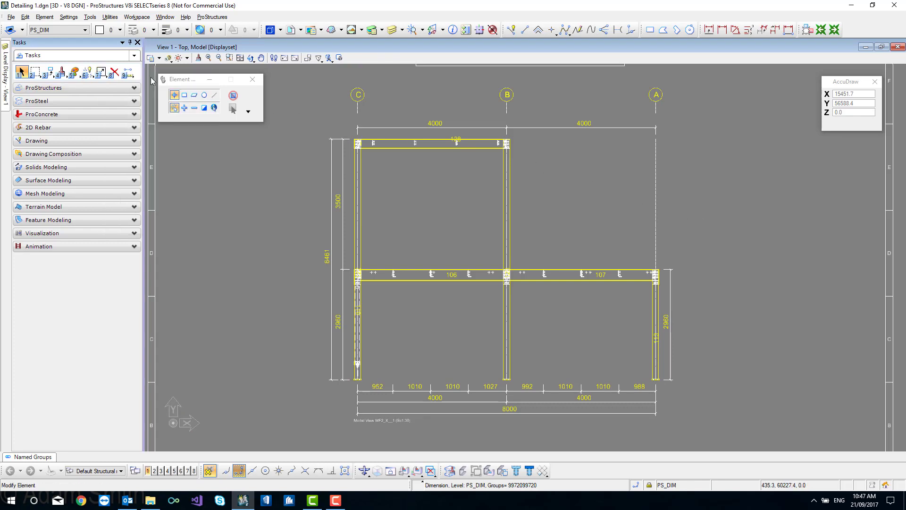
click(330, 237)
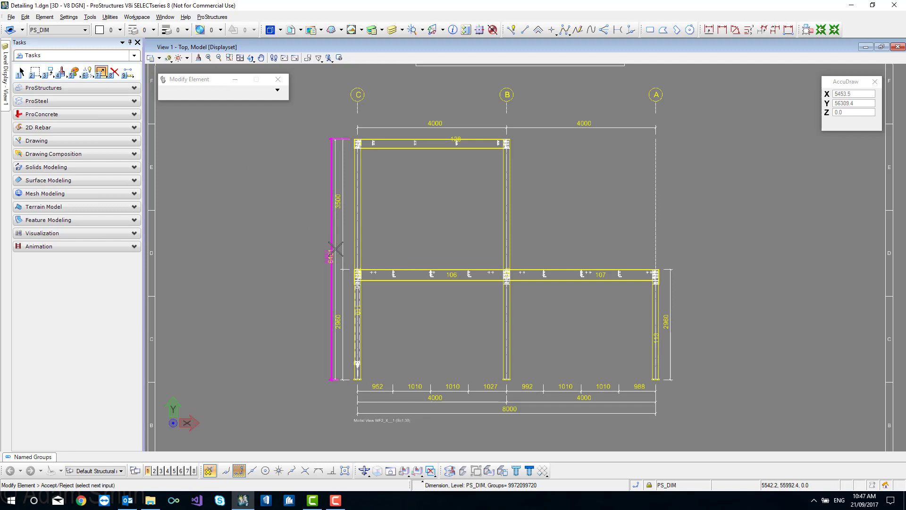
click(312, 246)
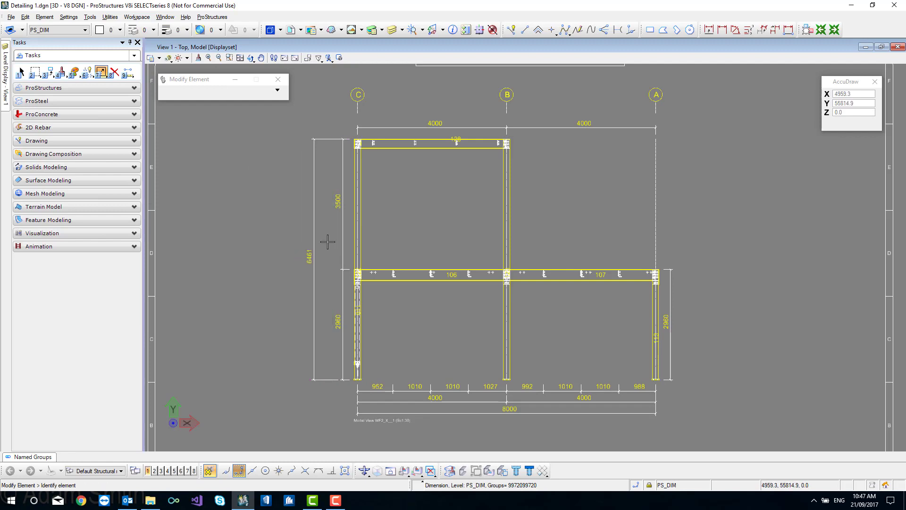
click(344, 203)
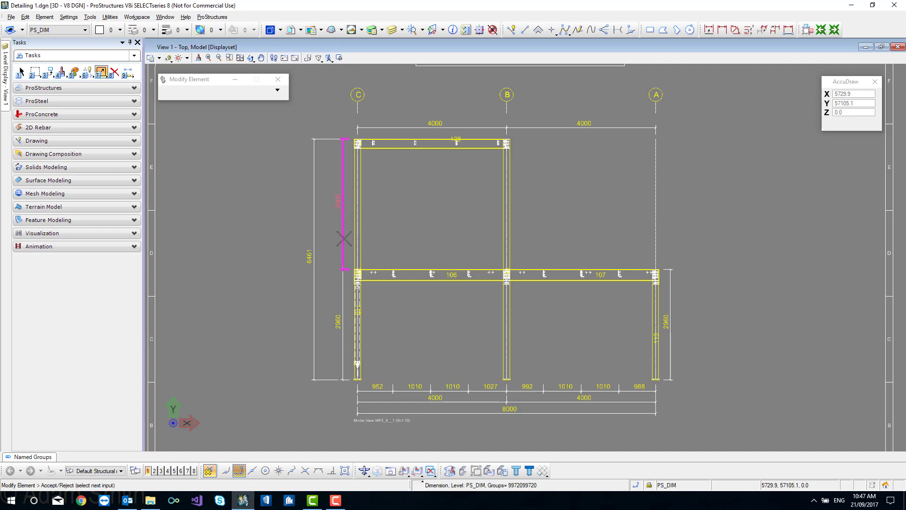
click(331, 302)
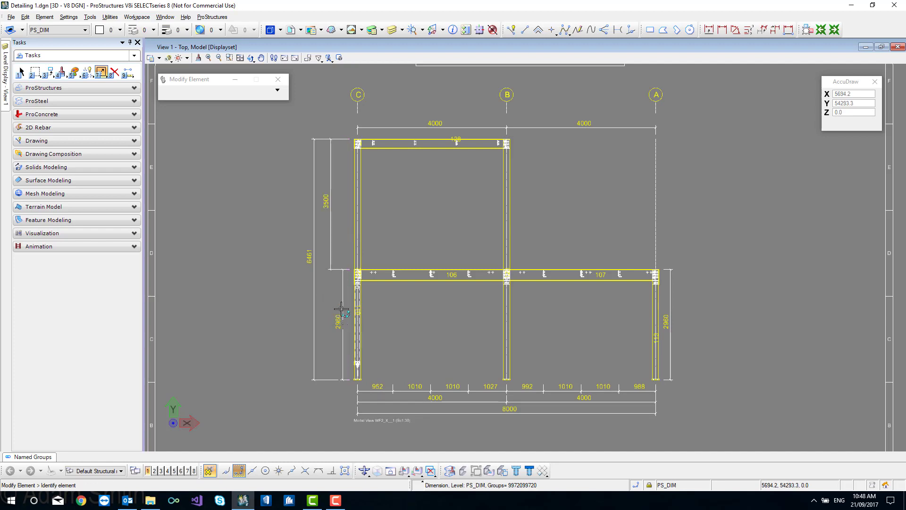
click(341, 309)
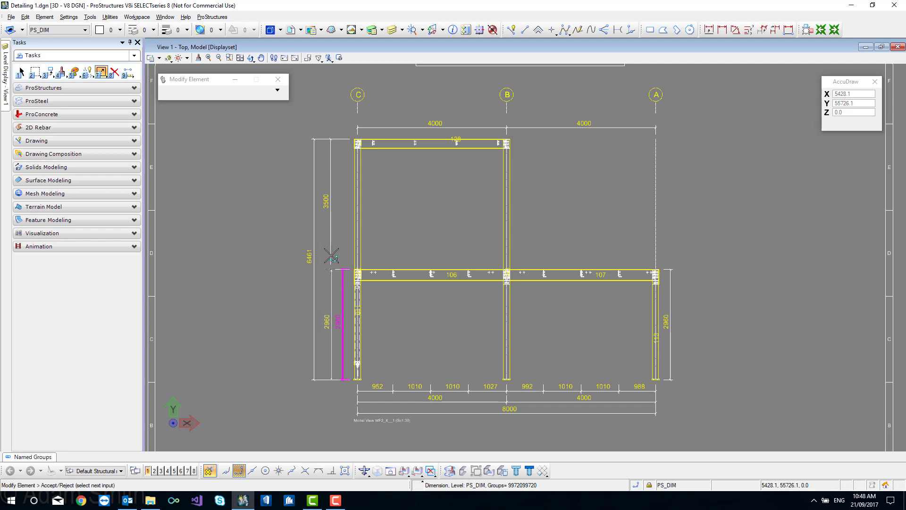
click(330, 259)
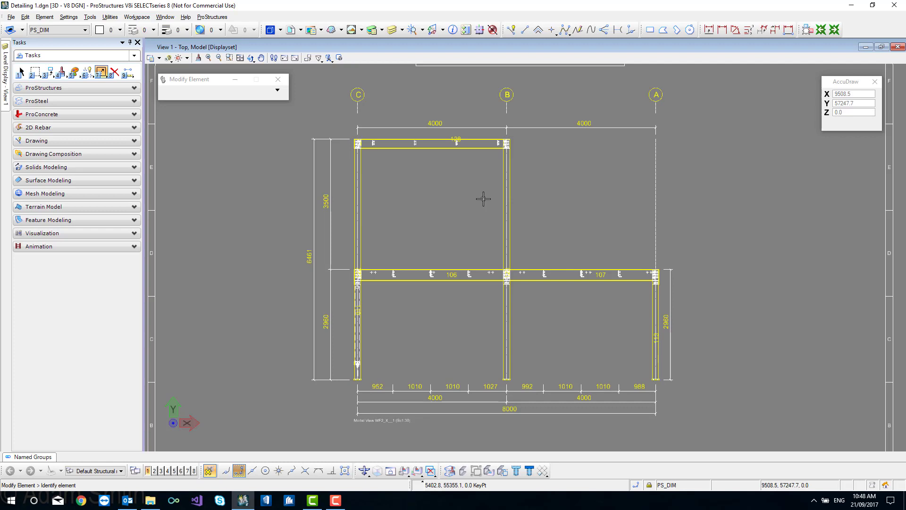
key(Escape)
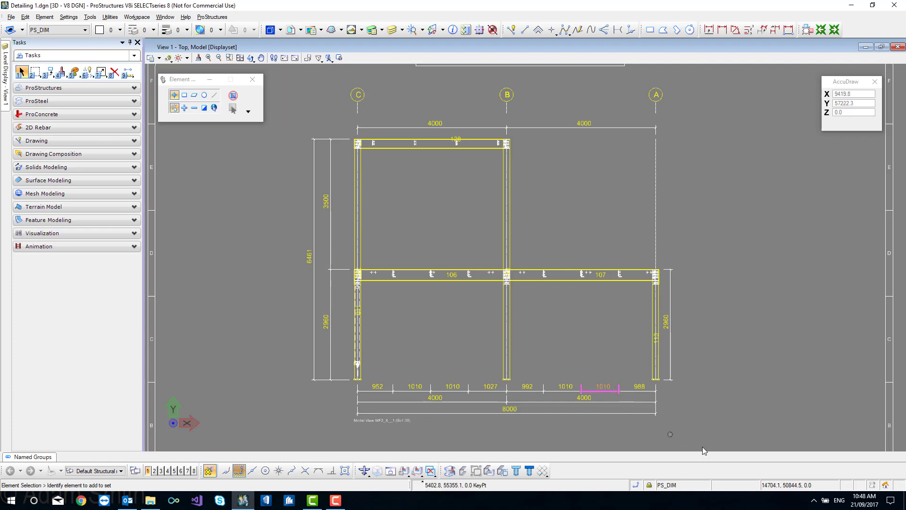